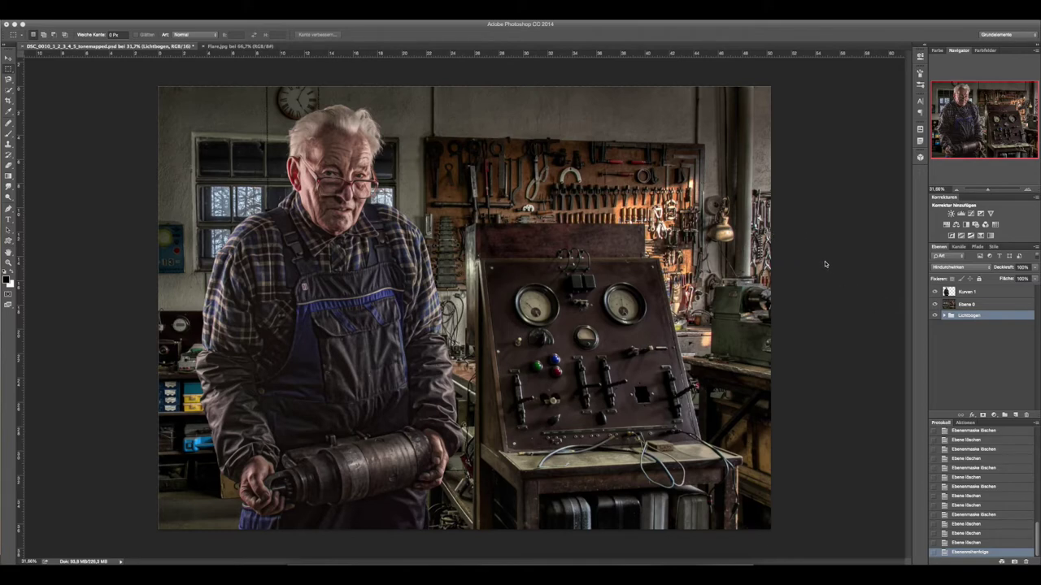
With Kurven 1 selected, open the New Layer dialog for a layer above it.
click(972, 293)
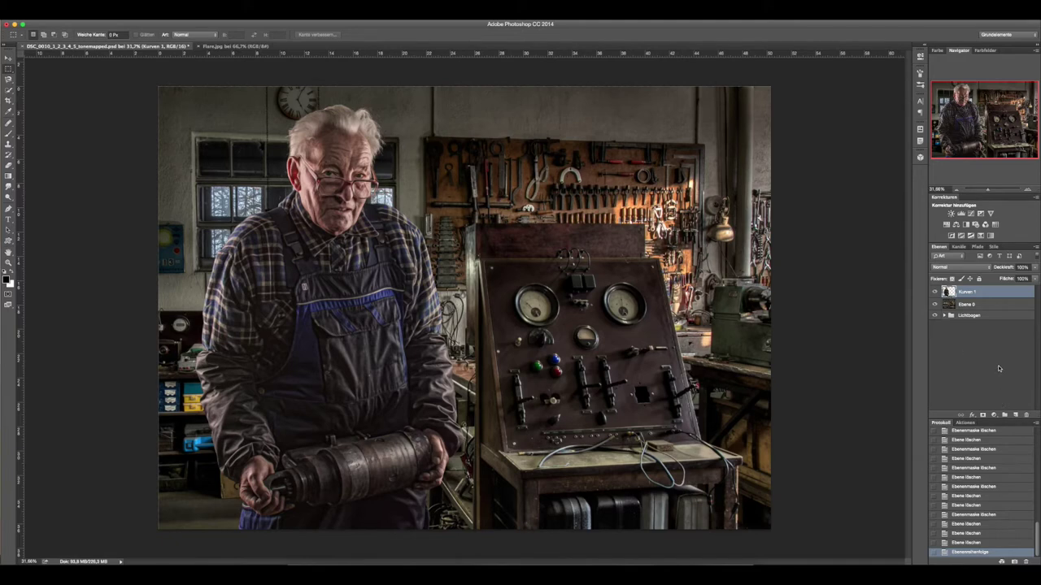
alt+click(1016, 415)
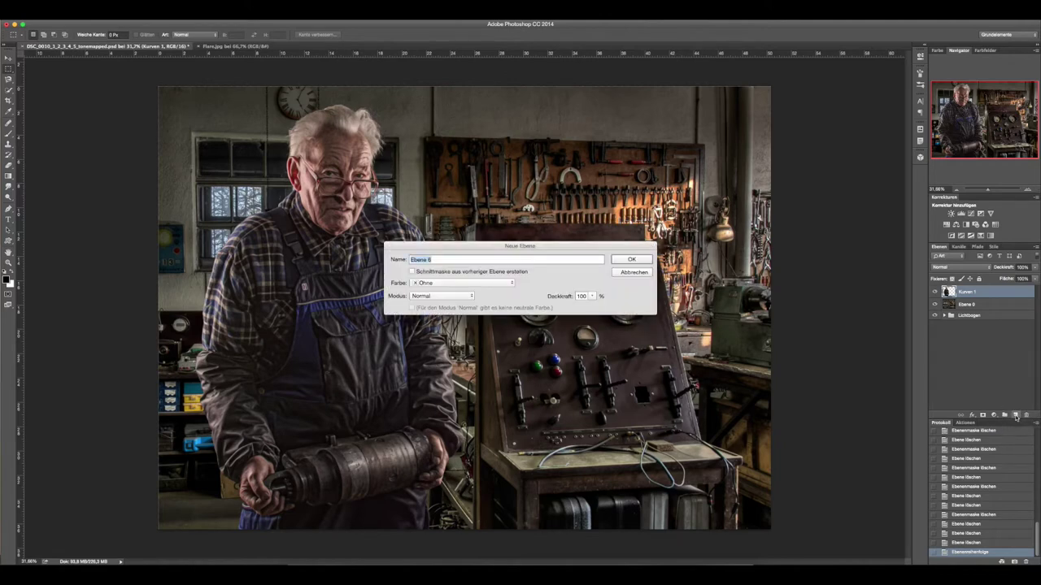
Create Ebene 6 in Weiches Licht (Soft Light) mode with 50% grey fill, then duplicate it.
drag(580, 250, 592, 227)
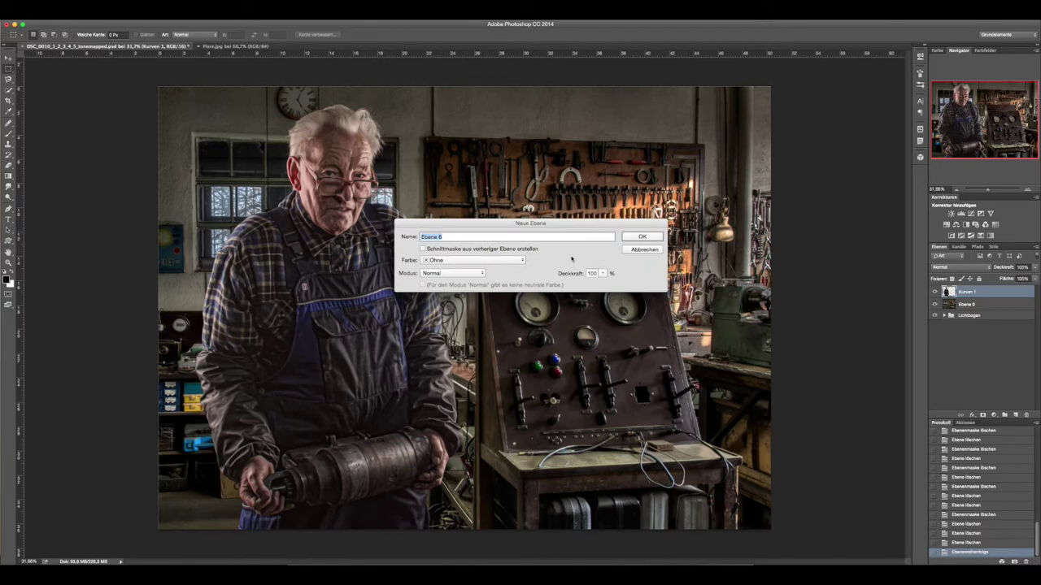
click(472, 273)
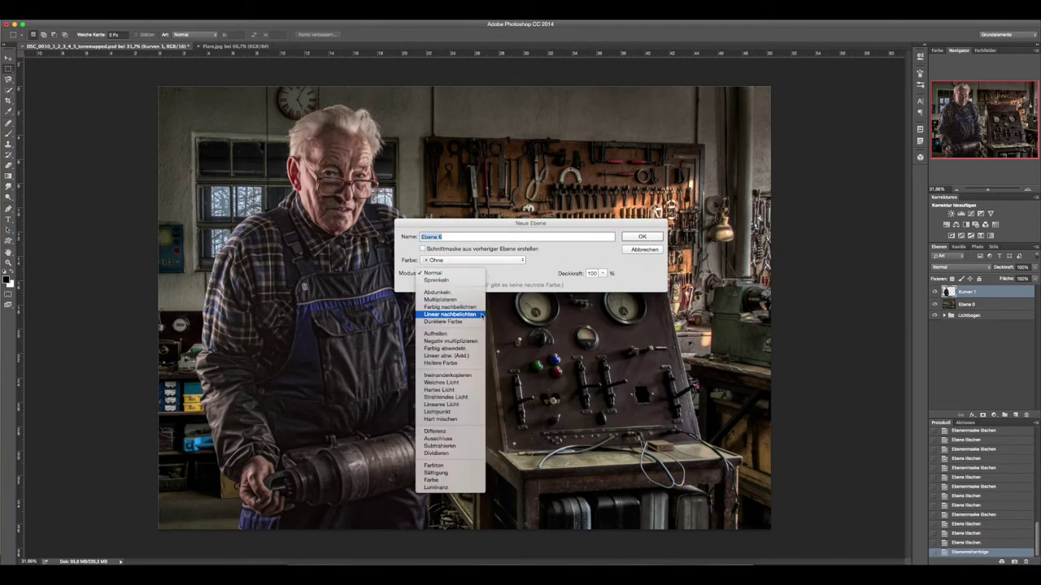
click(474, 382)
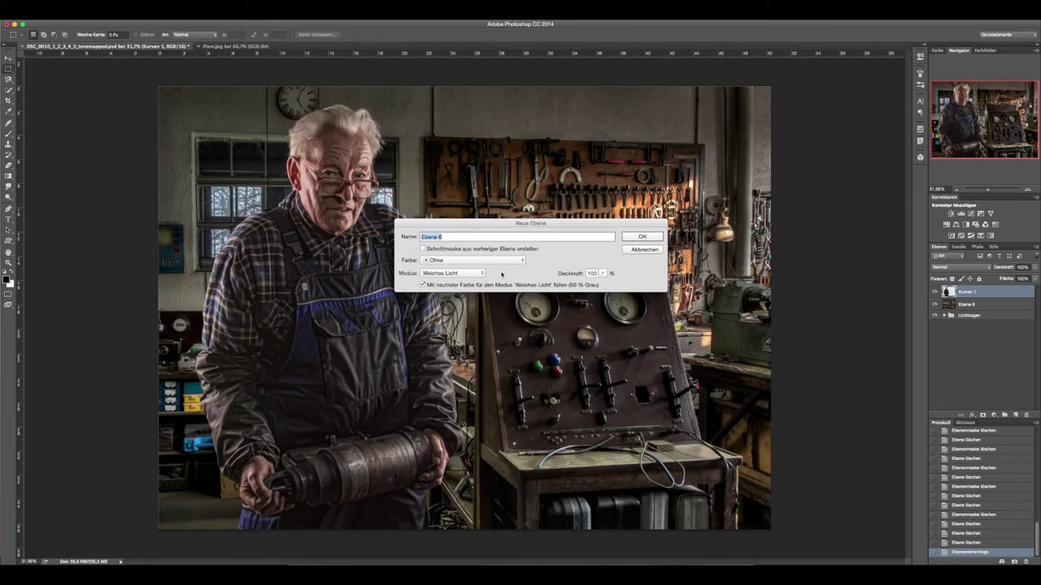
drag(510, 225, 519, 213)
key(Return)
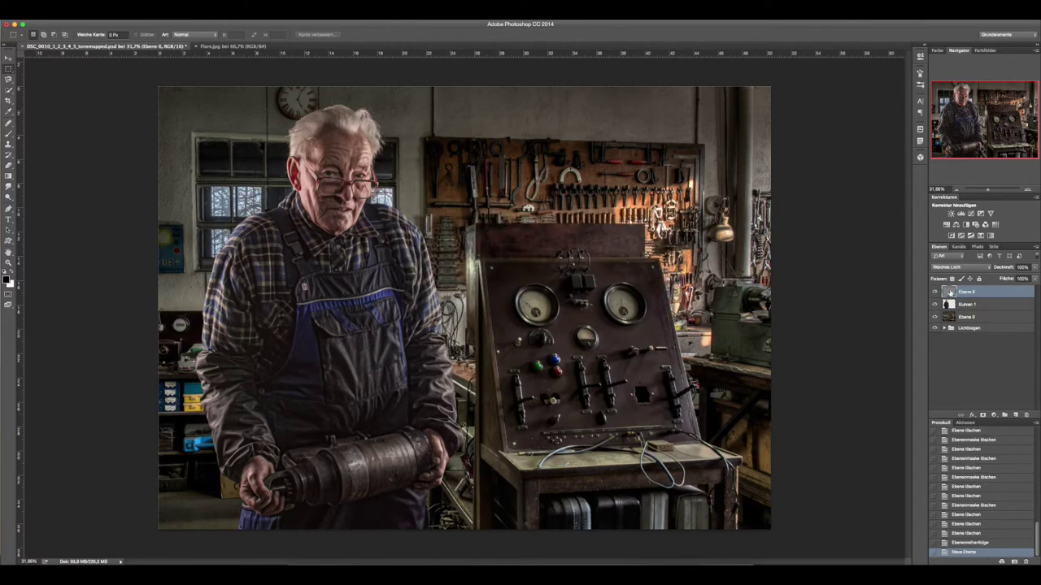
drag(950, 294, 1015, 417)
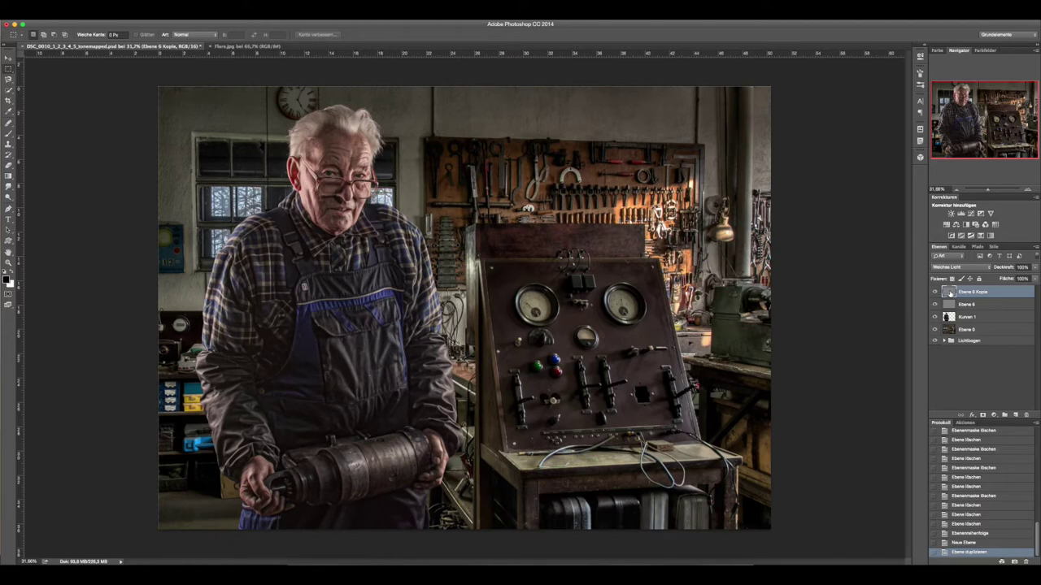
Move Ebene 6 Kopie down between Kurven 1 and Ebene 0.
drag(950, 292, 978, 322)
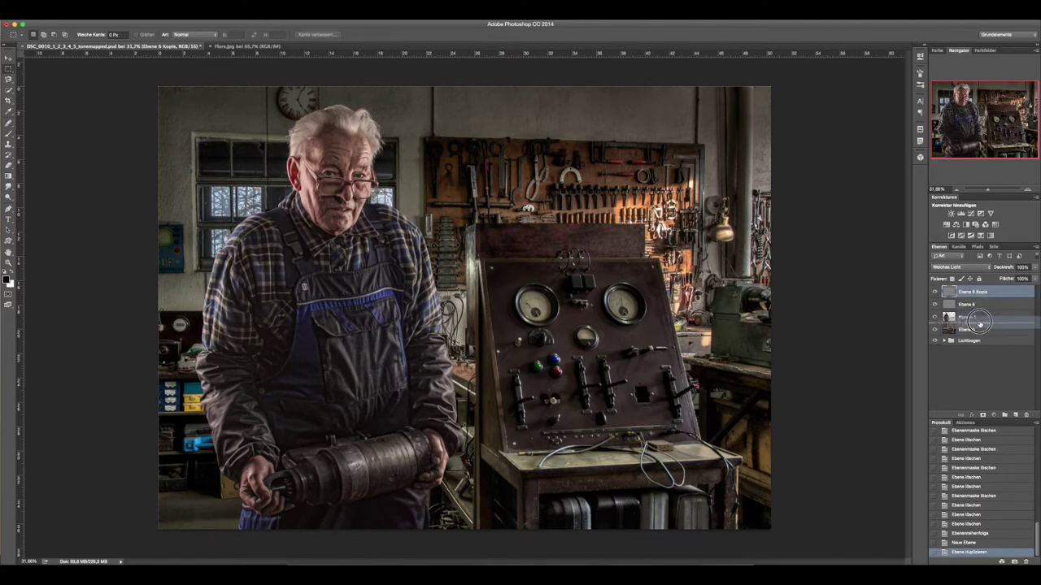
drag(978, 323, 978, 324)
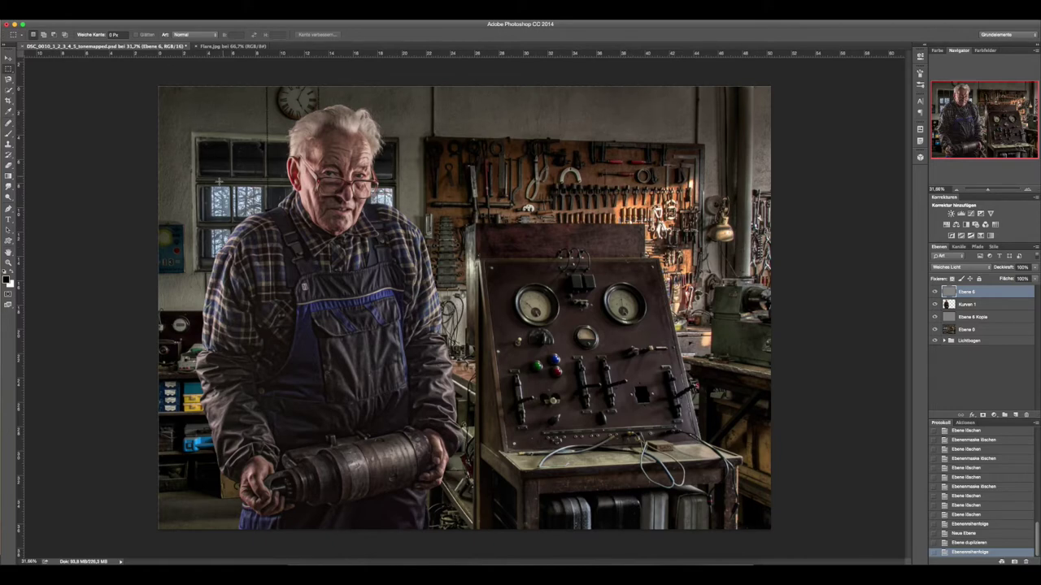
Choose the Brush tool, review its size and hardness, and make white the painting colour.
click(9, 132)
right_click(415, 234)
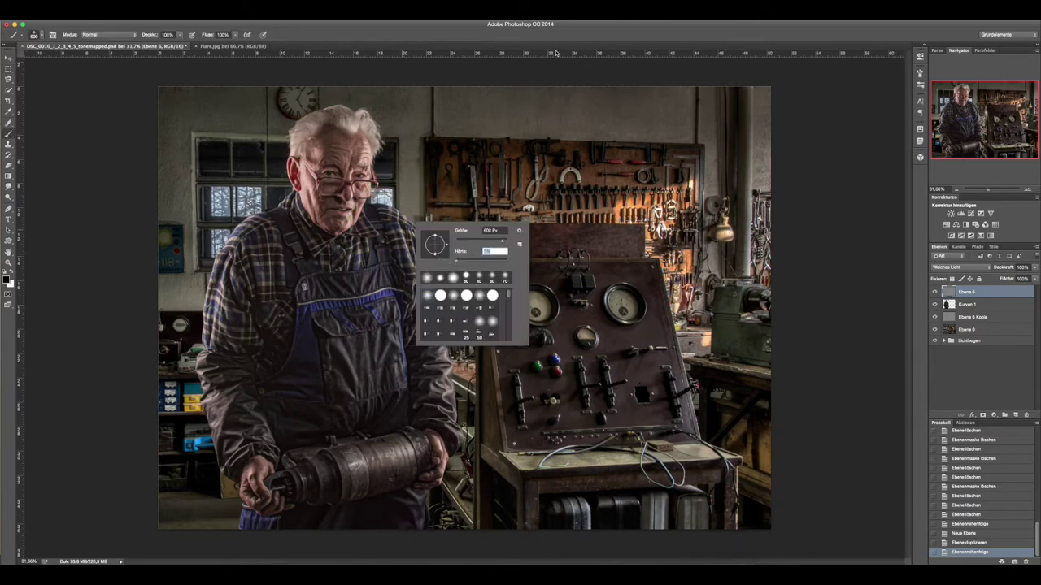
key(Escape)
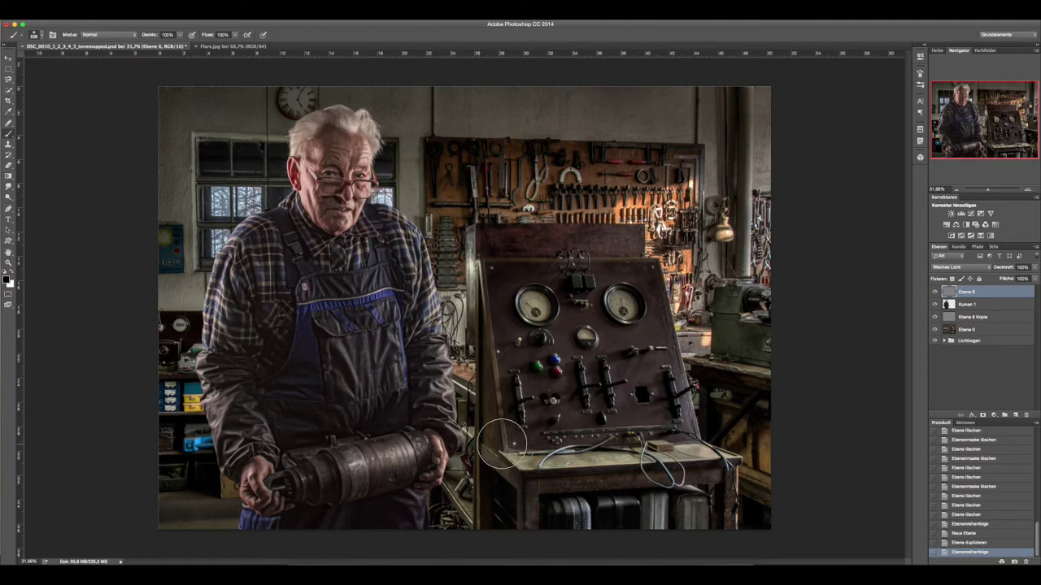
key(x)
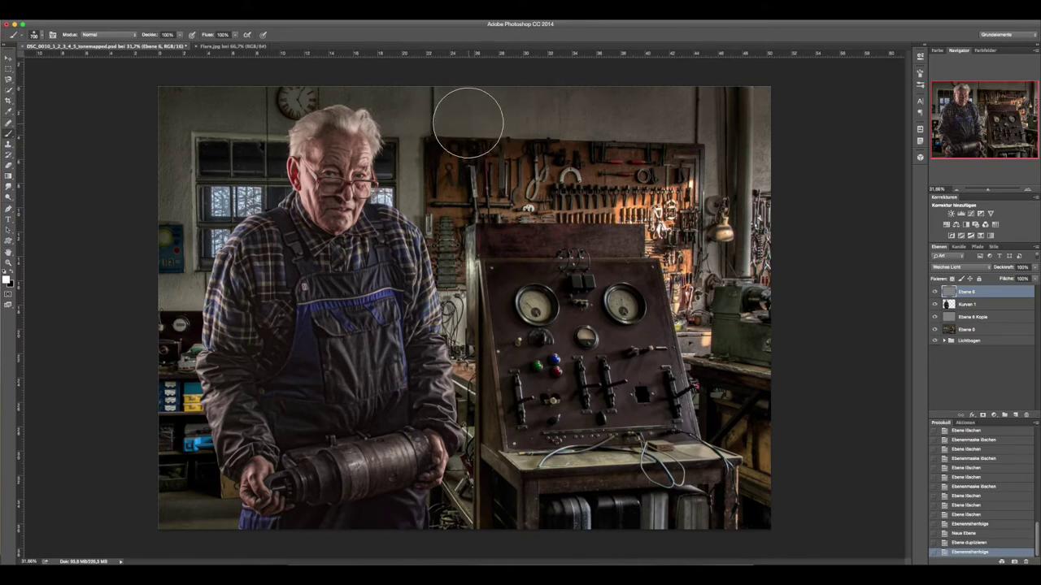
At 10% brush opacity, paint faint white strokes over the wall above the tool board.
key(1)
mouse_move(459, 155)
mouse_down()
mouse_move(504, 163)
mouse_move(569, 139)
mouse_up()
drag(689, 106, 618, 122)
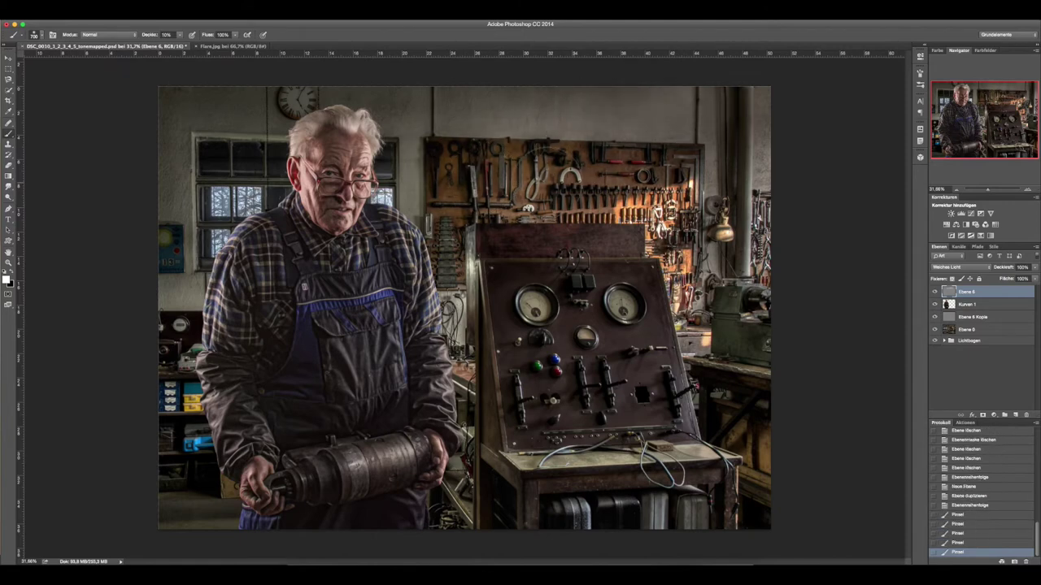
drag(789, 383, 750, 269)
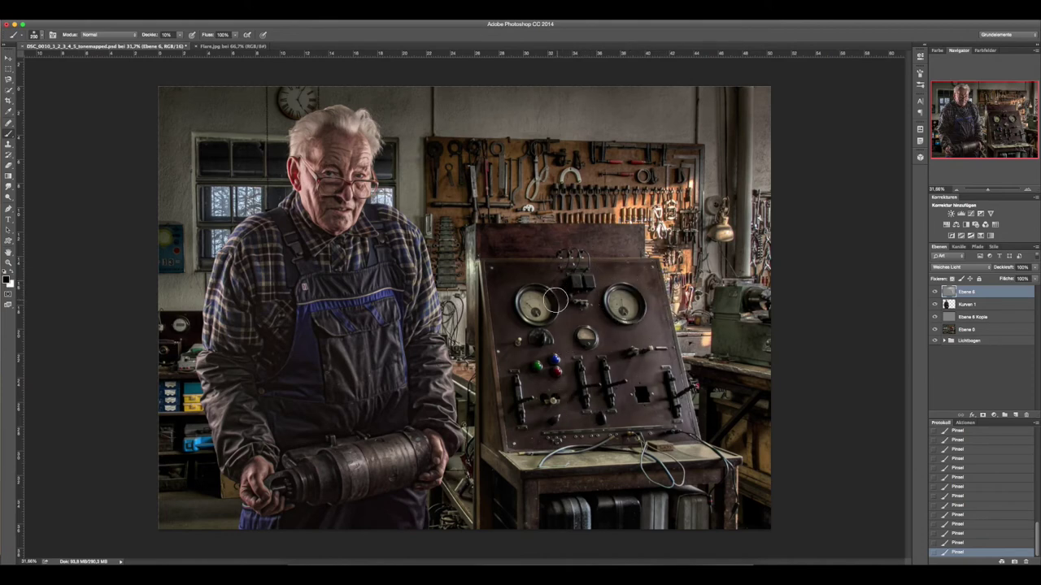
Resize the brush and alternate black and white strokes around the man's shoulder.
key(bracketright)
key(bracketright)
key(bracketright)
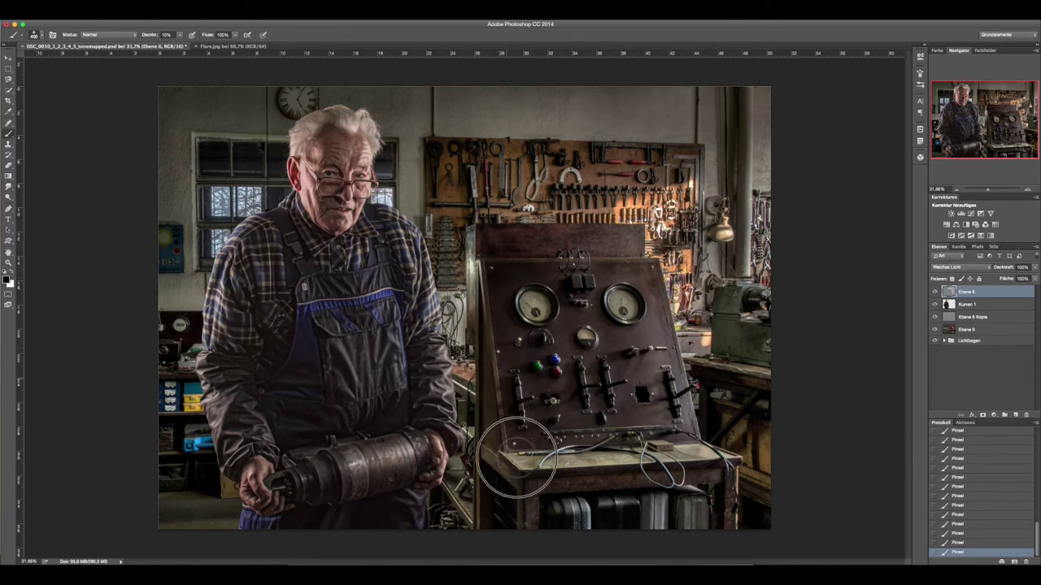
key(bracketleft)
key(bracketleft)
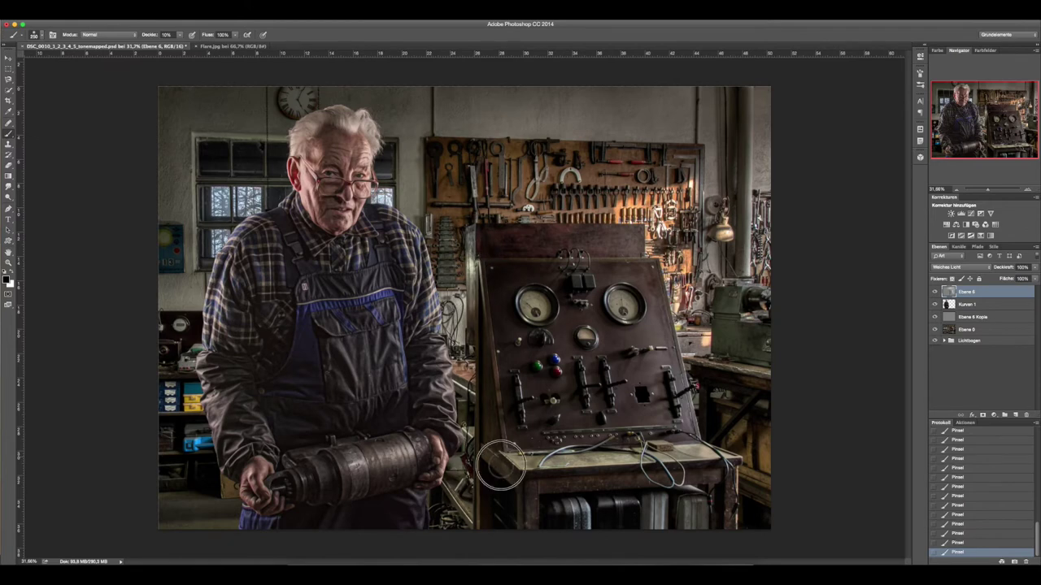
key(bracketright)
key(bracketright)
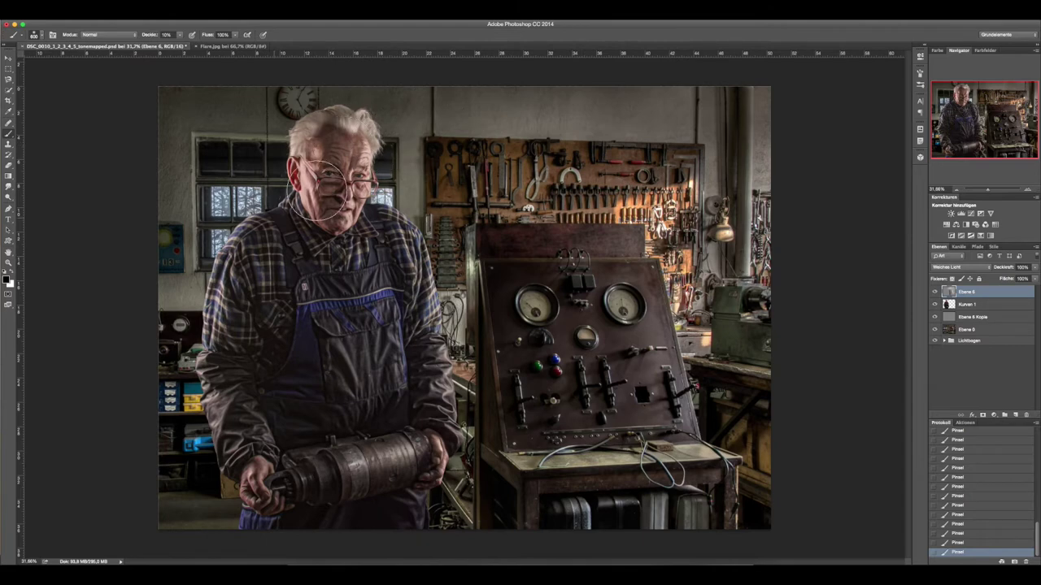
key(bracketleft)
key(bracketleft)
key(x)
key(bracketright)
key(bracketright)
key(bracketright)
key(x)
key(bracketright)
key(bracketright)
key(bracketright)
click(996, 317)
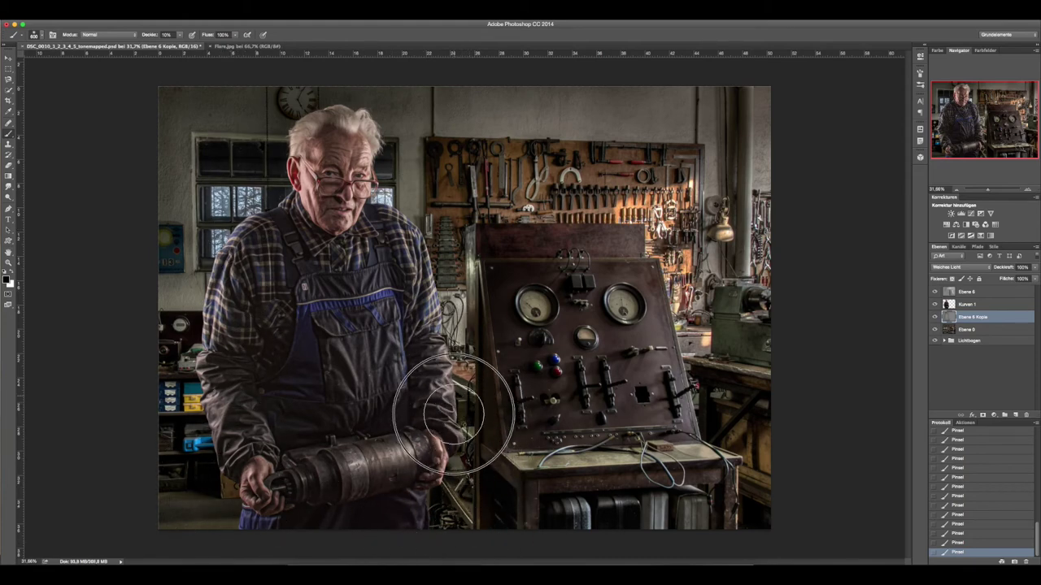
On Ebene 6 Kopie, paint further faint white strokes brightening the man and the bench.
key(bracketright)
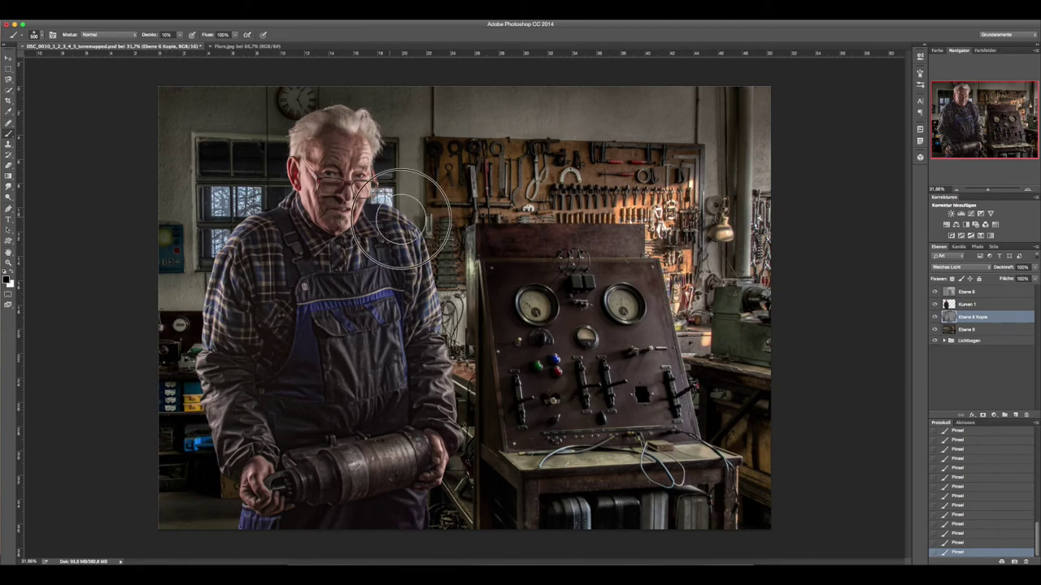
key(x)
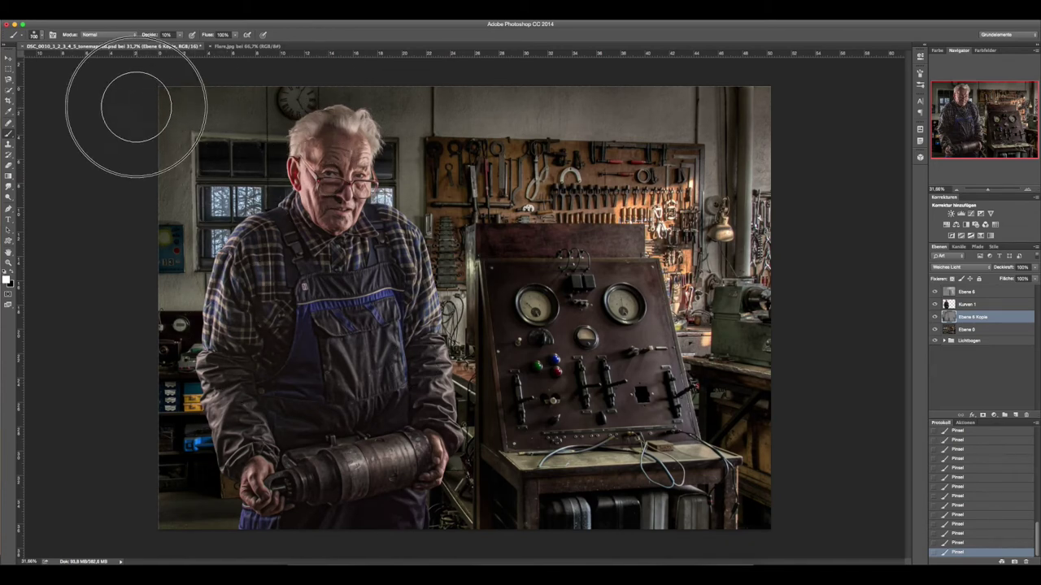
key(bracketleft)
key(bracketleft)
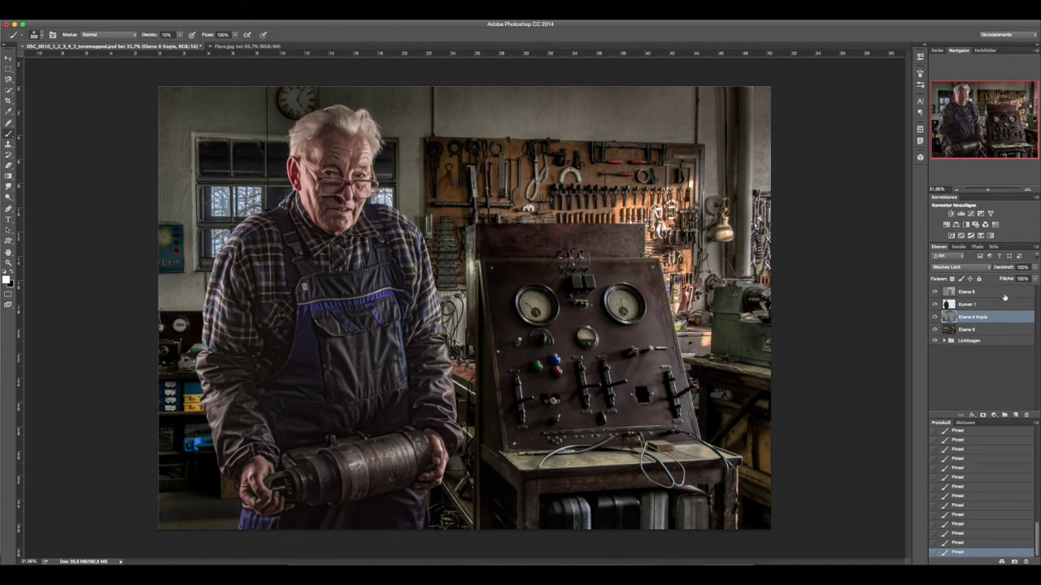
click(1006, 292)
Paint more dodge-and-burn strokes on Ebene 6 with brushes up to about 400 px, then view Flare.jpg.
key(x)
key(x)
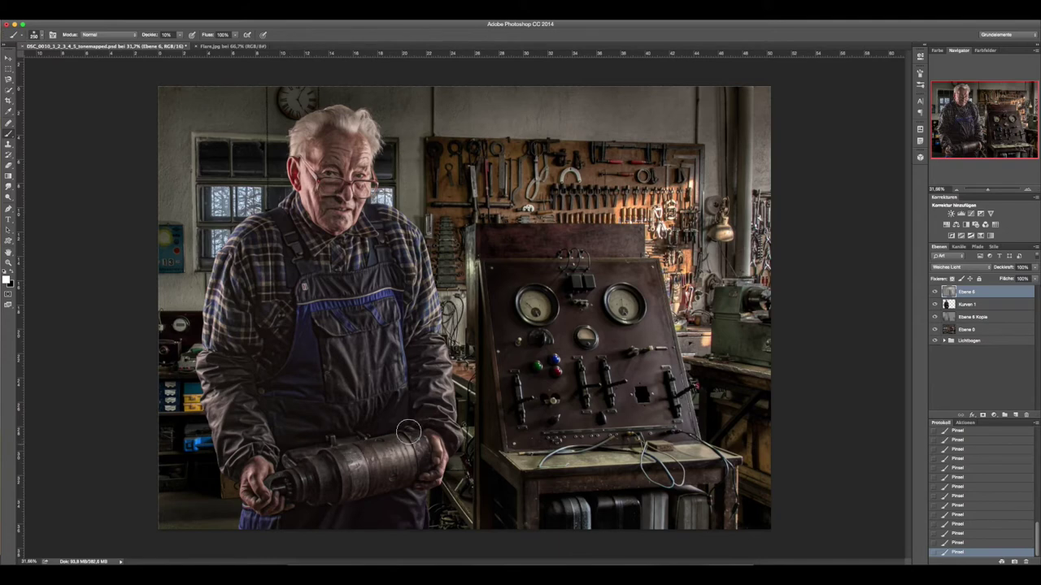
key(bracketright)
key(bracketright)
key(bracketright)
key(bracketleft)
key(bracketleft)
key(bracketleft)
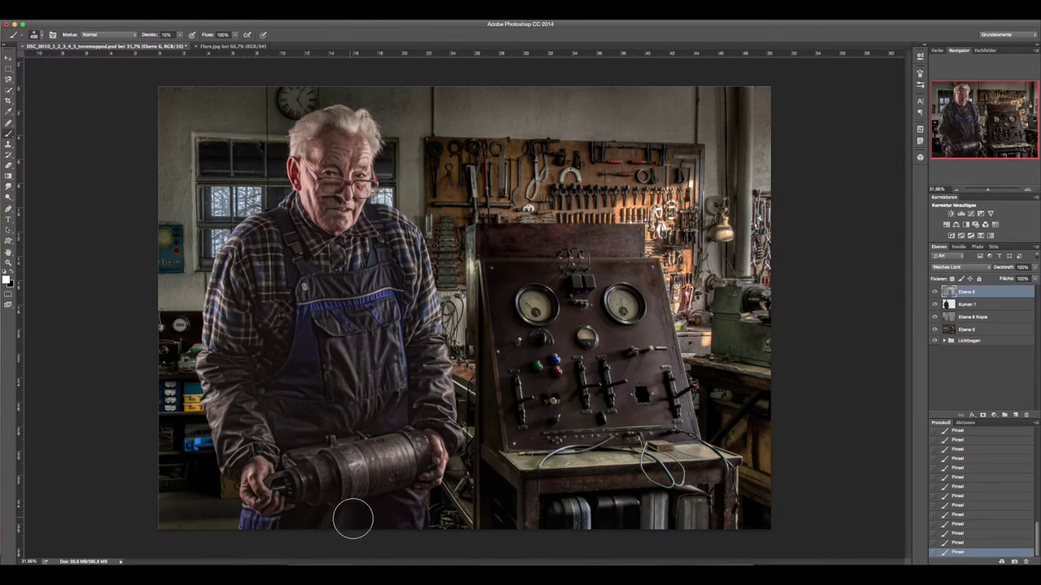
key(bracketright)
key(bracketright)
key(bracketright)
key(bracketleft)
key(bracketleft)
key(bracketleft)
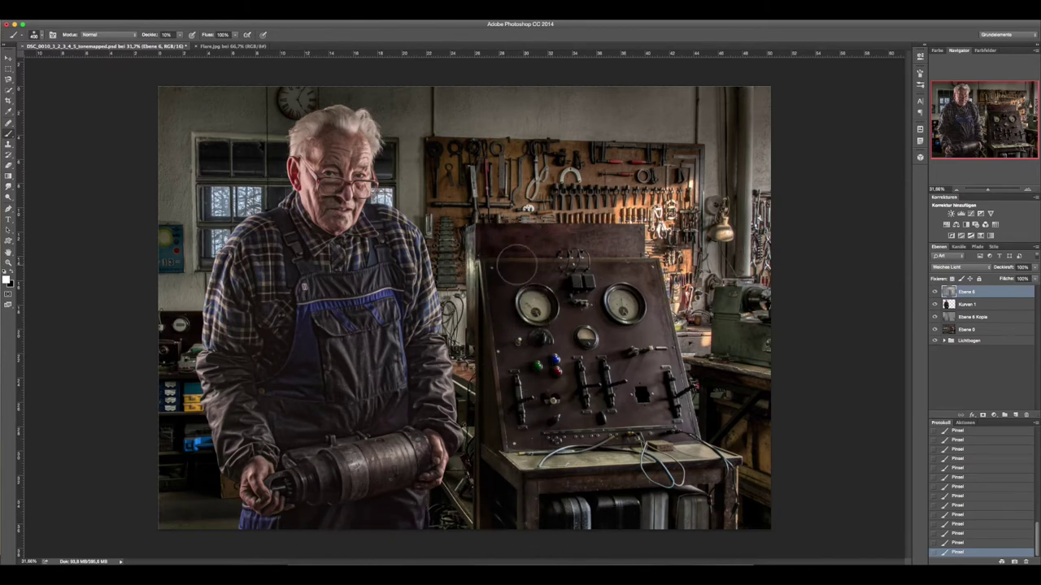
click(8, 70)
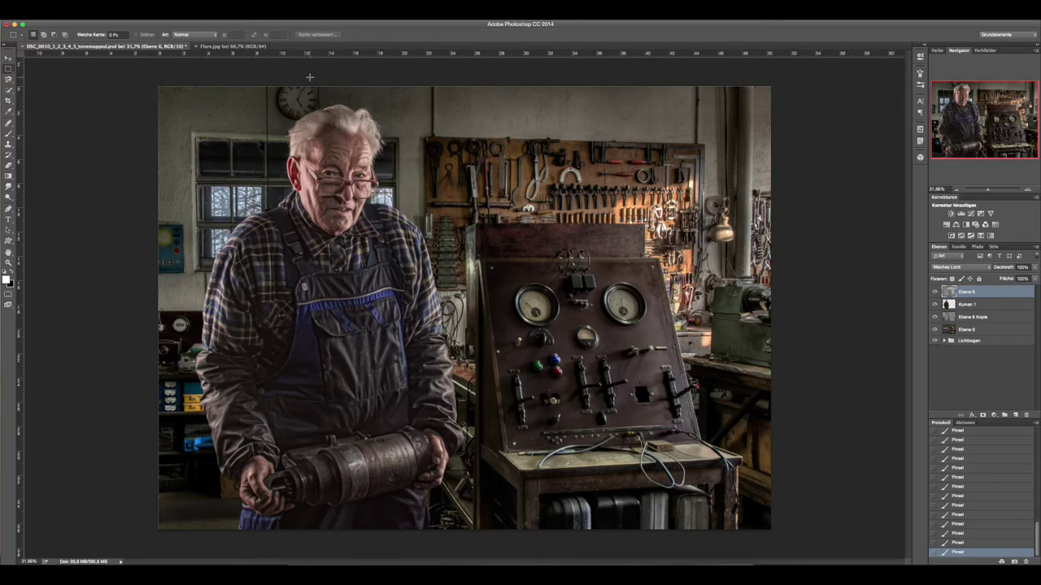
click(220, 47)
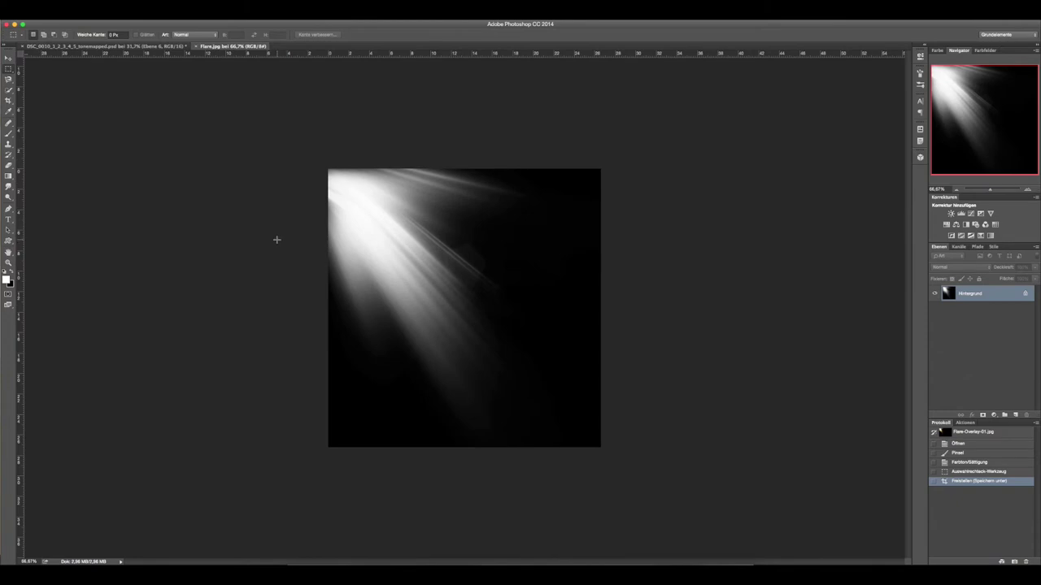
Bring the Flare.jpg light rays into the portrait as layer Ebene 7, accepting the bit-depth warning.
click(9, 60)
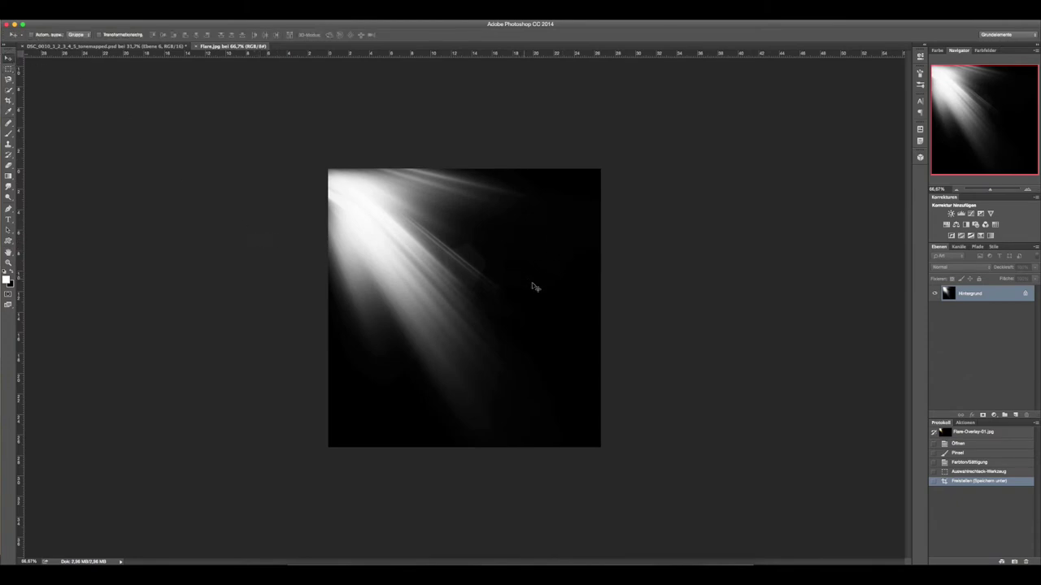
drag(546, 305, 106, 49)
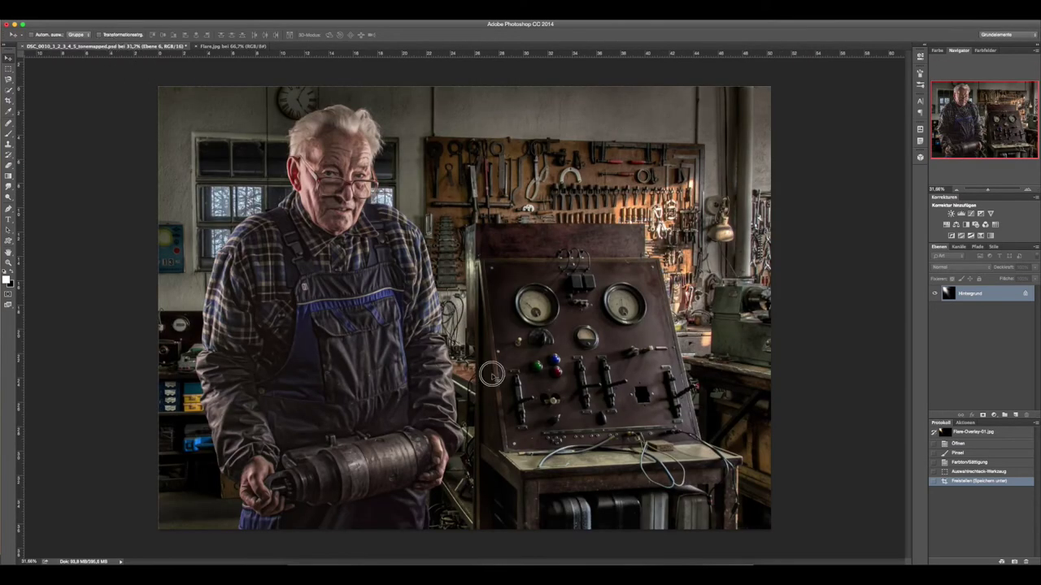
mouse_move(106, 49)
mouse_down()
mouse_move(492, 375)
mouse_move(470, 240)
mouse_up()
click(584, 208)
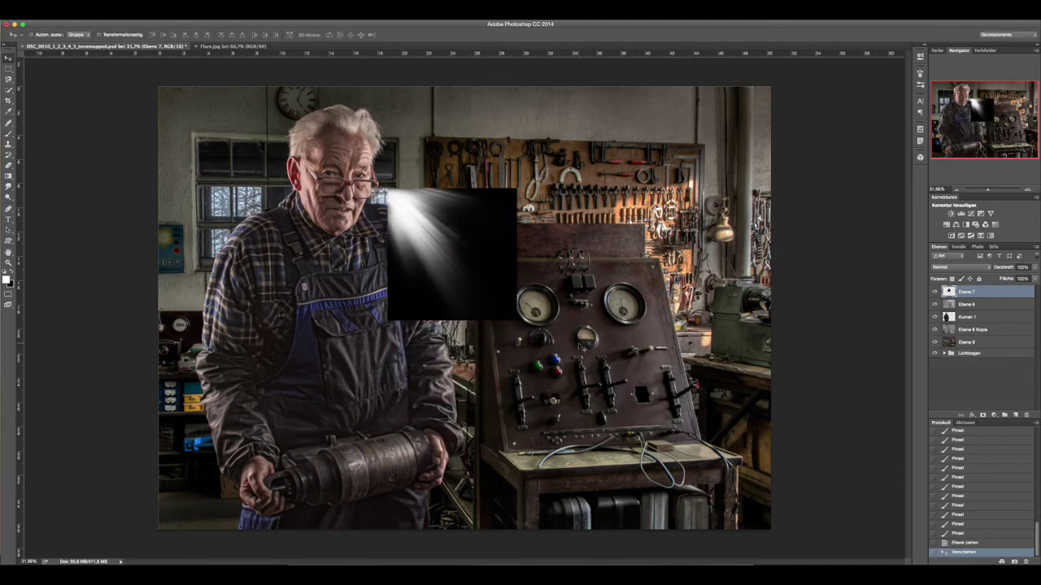
Flip the flare layer horizontally and move it over the control panel.
key(ctrl+t)
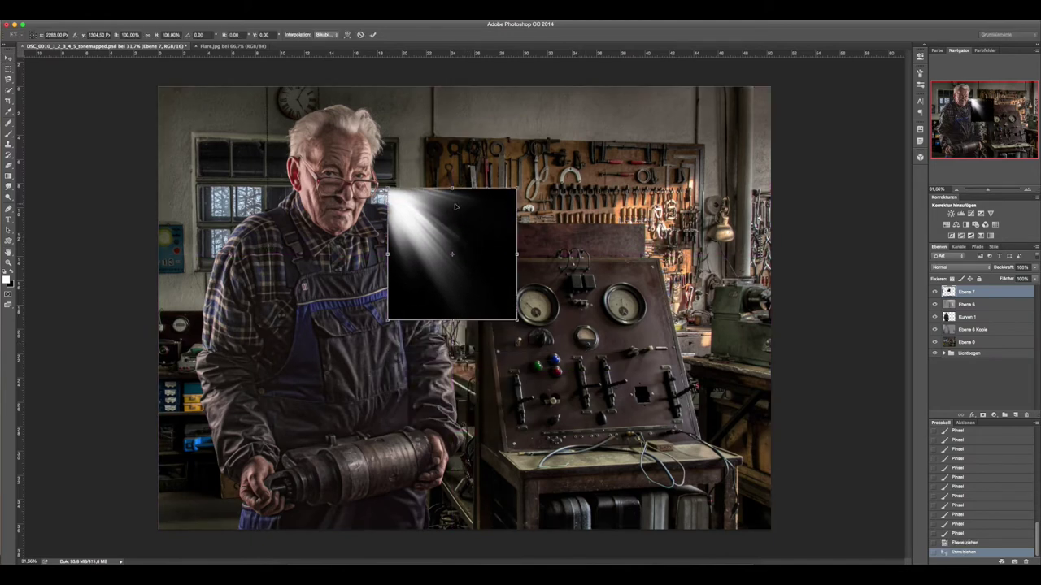
right_click(452, 211)
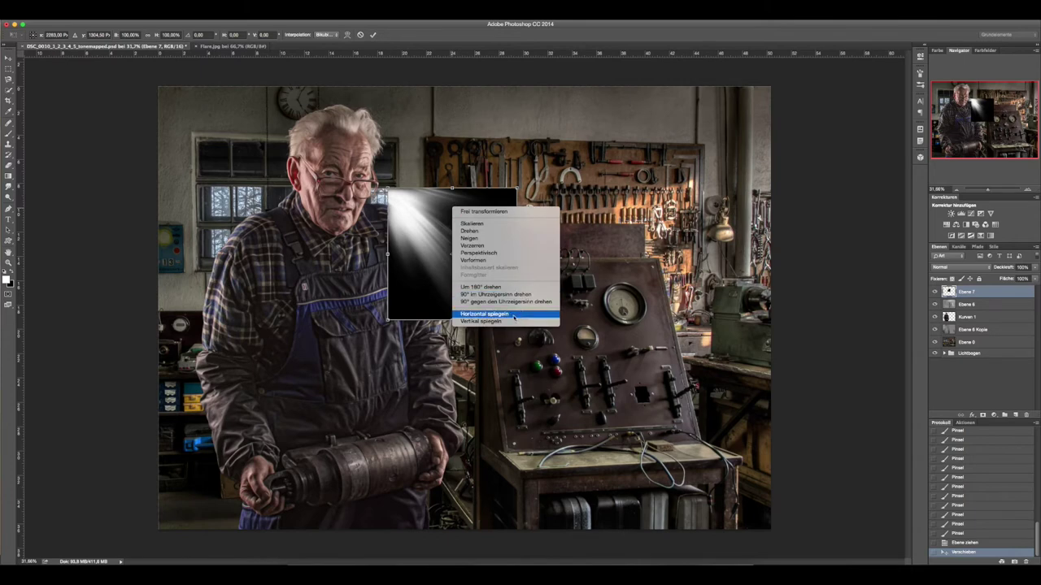
click(488, 314)
key(Return)
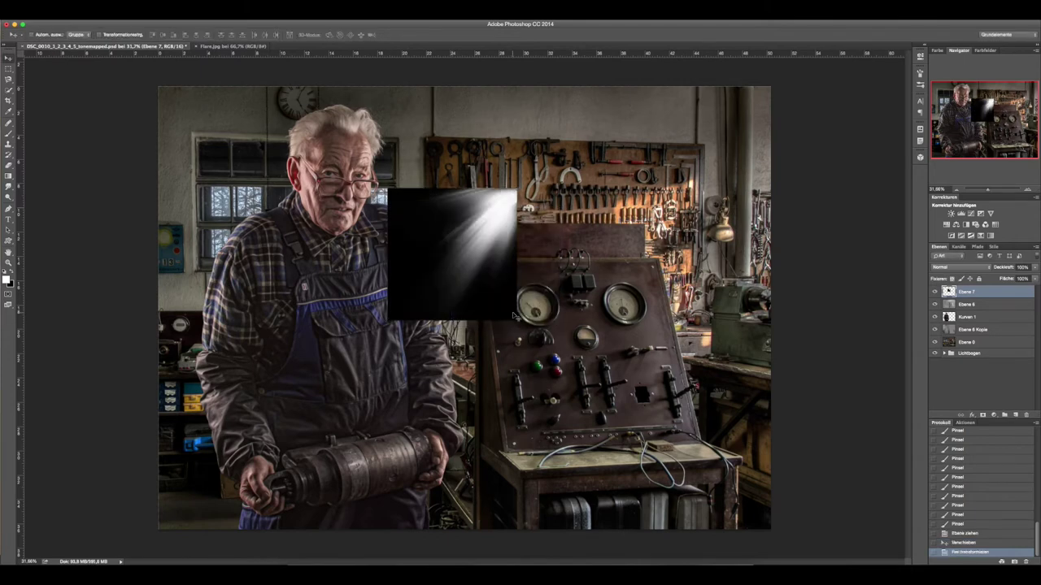
mouse_move(478, 258)
mouse_down()
mouse_move(607, 285)
mouse_move(722, 273)
mouse_move(735, 228)
mouse_move(727, 251)
mouse_move(498, 163)
mouse_move(372, 203)
mouse_move(592, 290)
mouse_move(480, 318)
mouse_move(509, 321)
mouse_up()
Enlarge the flare to fill the image, rotate it about 17° and reposition it.
key(ctrl+t)
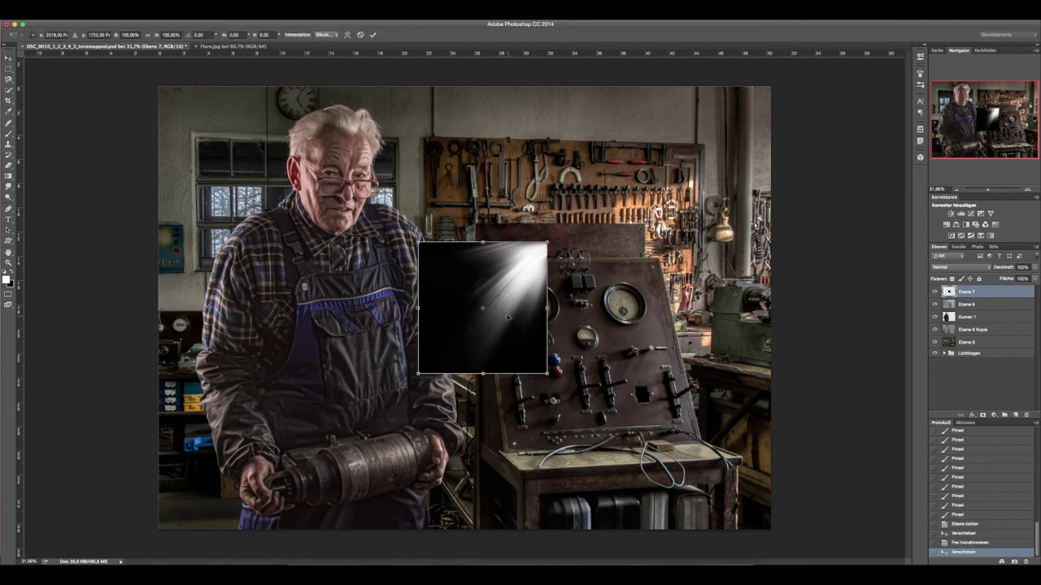
drag(419, 242, 239, 59)
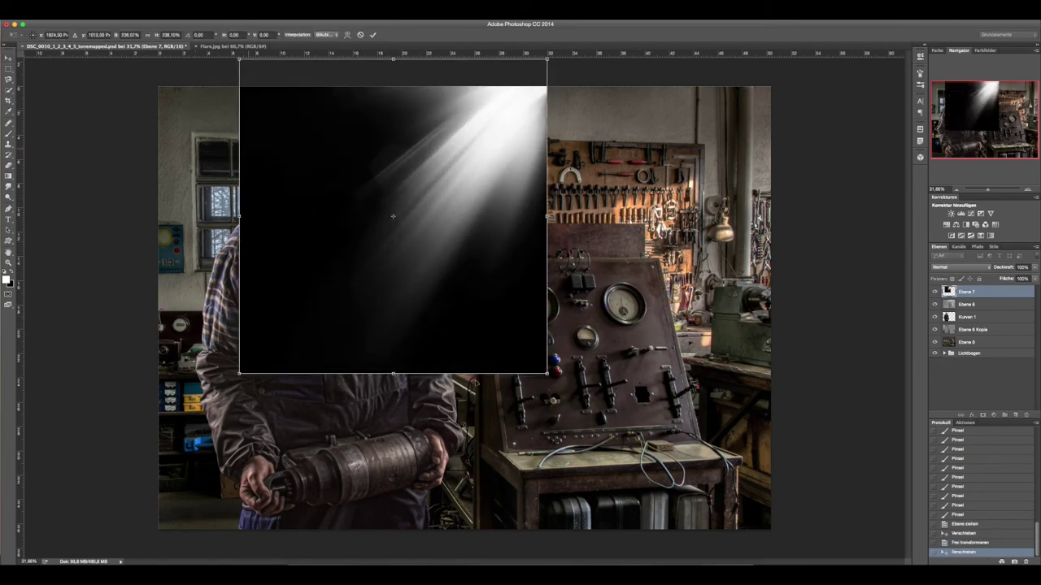
mouse_move(545, 373)
mouse_down()
mouse_move(713, 551)
mouse_move(762, 558)
mouse_up()
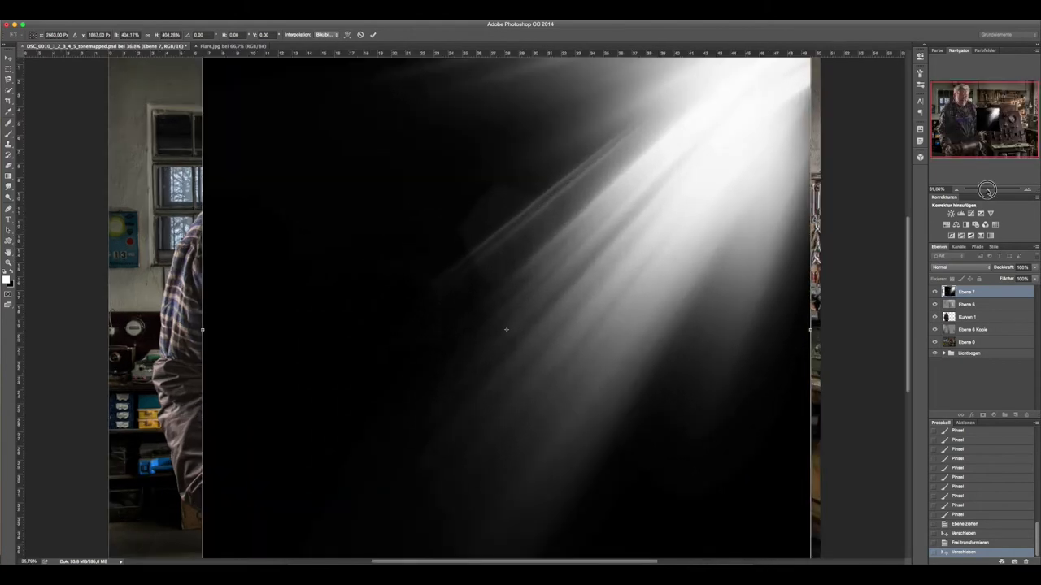
drag(988, 193, 979, 190)
drag(698, 342, 707, 416)
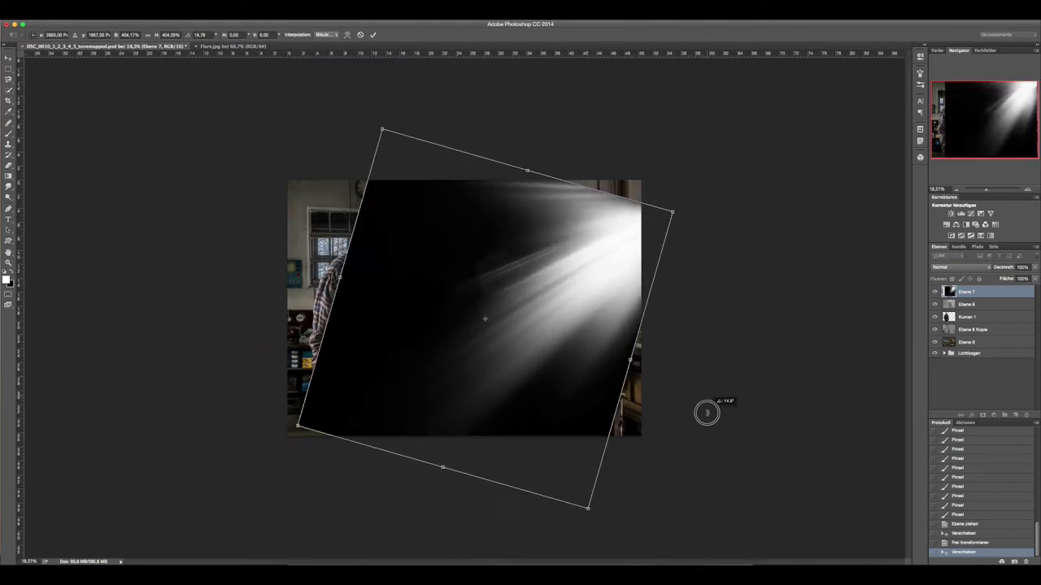
mouse_move(648, 314)
mouse_down()
mouse_move(597, 314)
mouse_move(563, 471)
mouse_up()
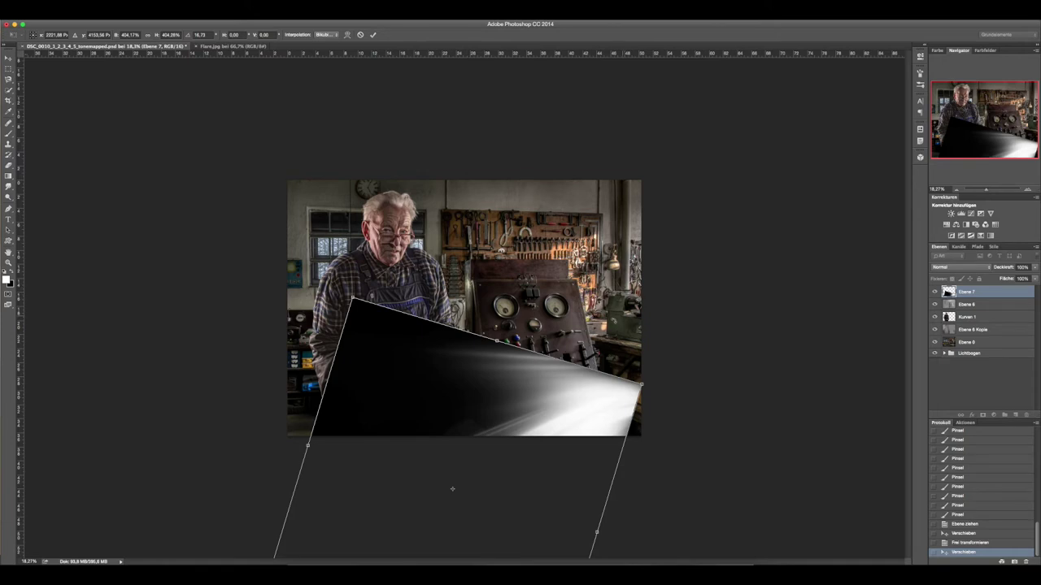
drag(519, 387, 553, 297)
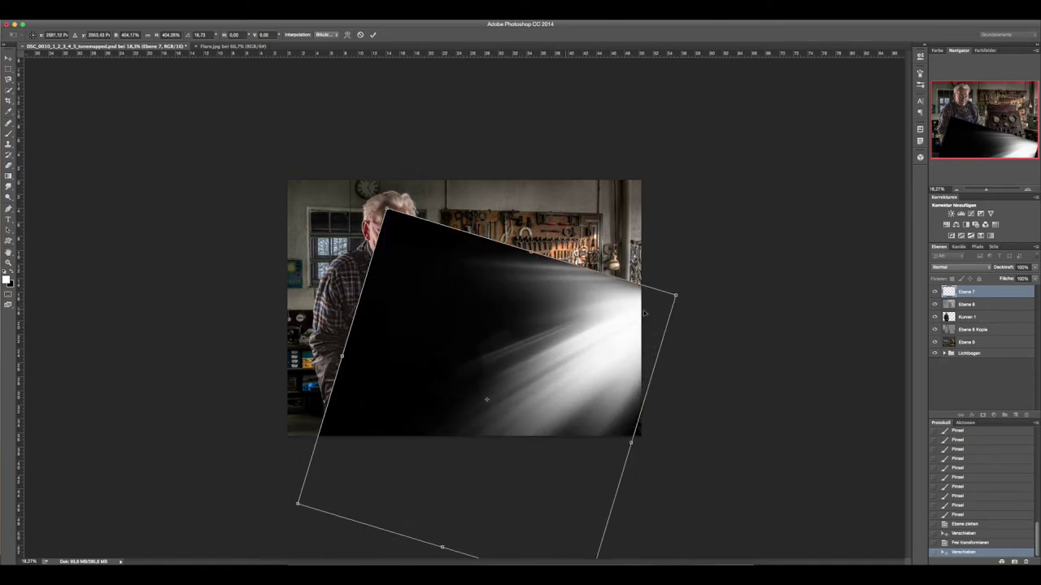
drag(688, 301, 695, 317)
drag(572, 368, 580, 232)
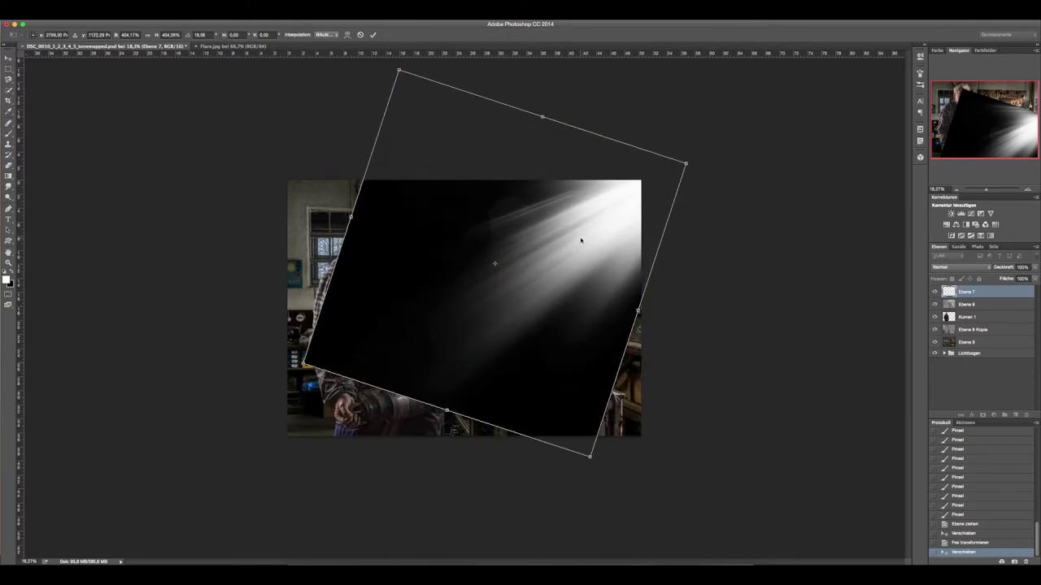
drag(304, 362, 154, 443)
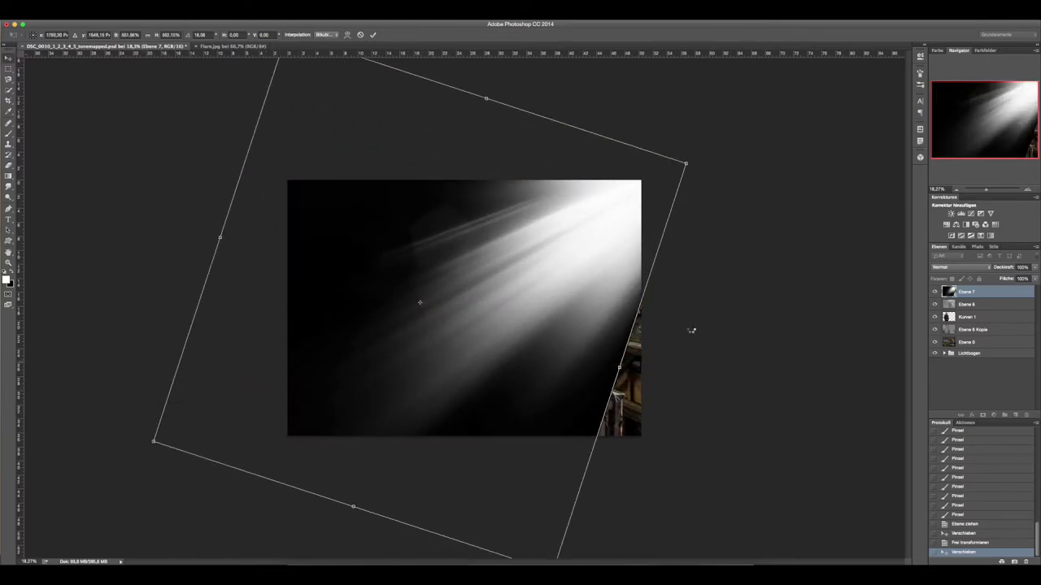
key(Return)
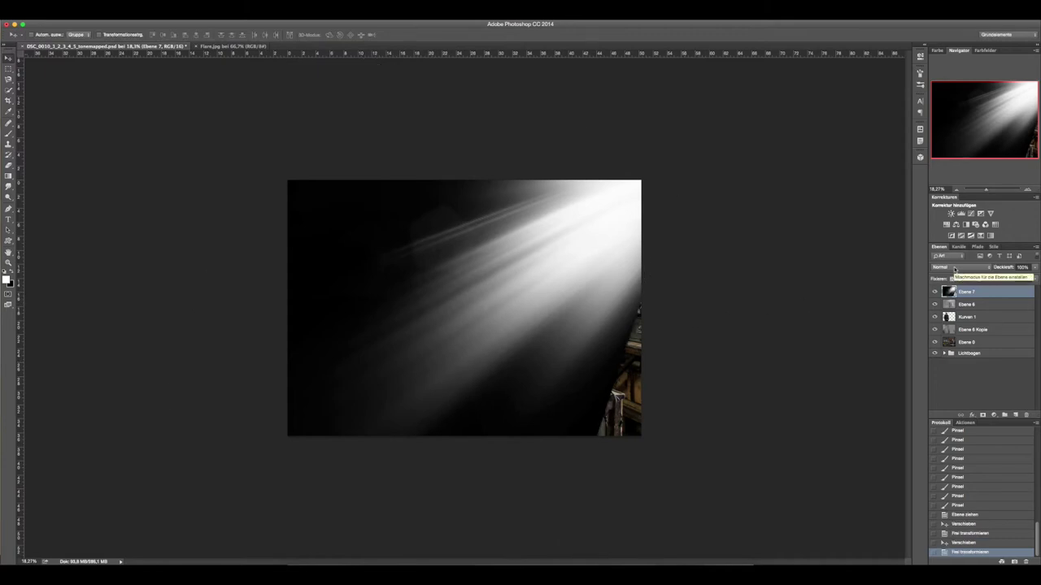
Set Ebene 7's blend mode to Negativ multiplizieren.
click(975, 269)
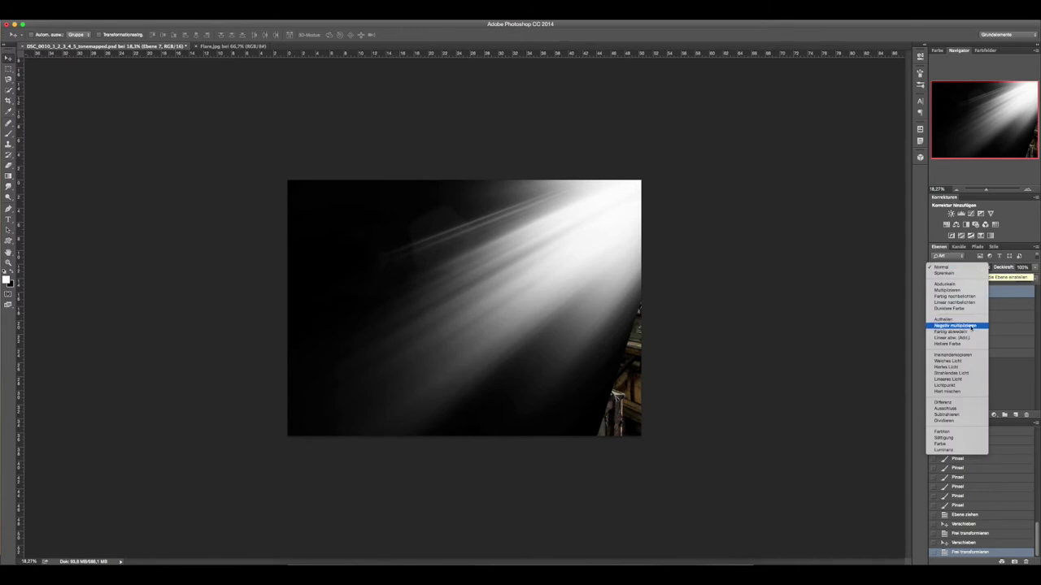
click(957, 326)
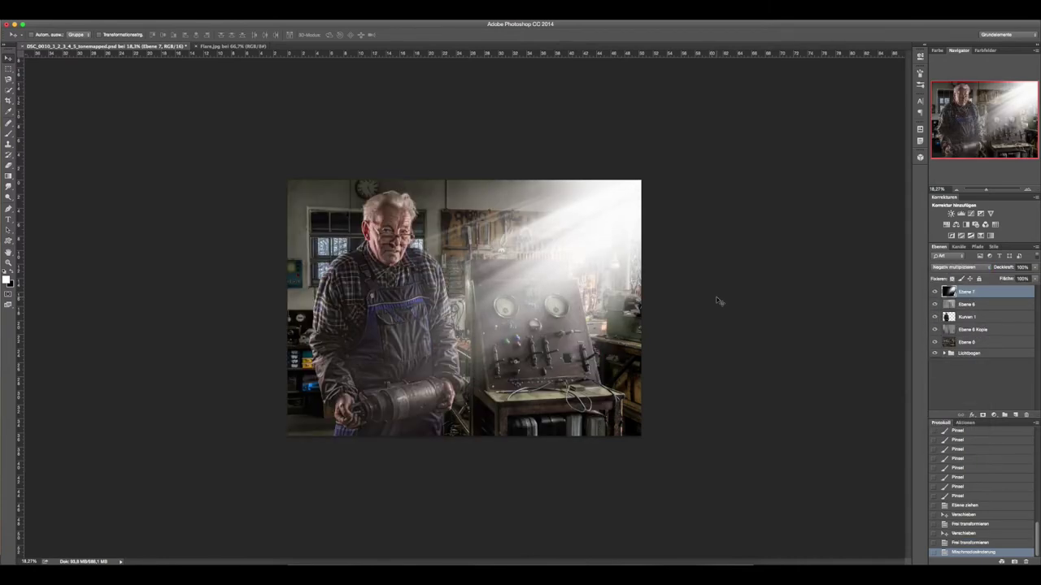
click(987, 191)
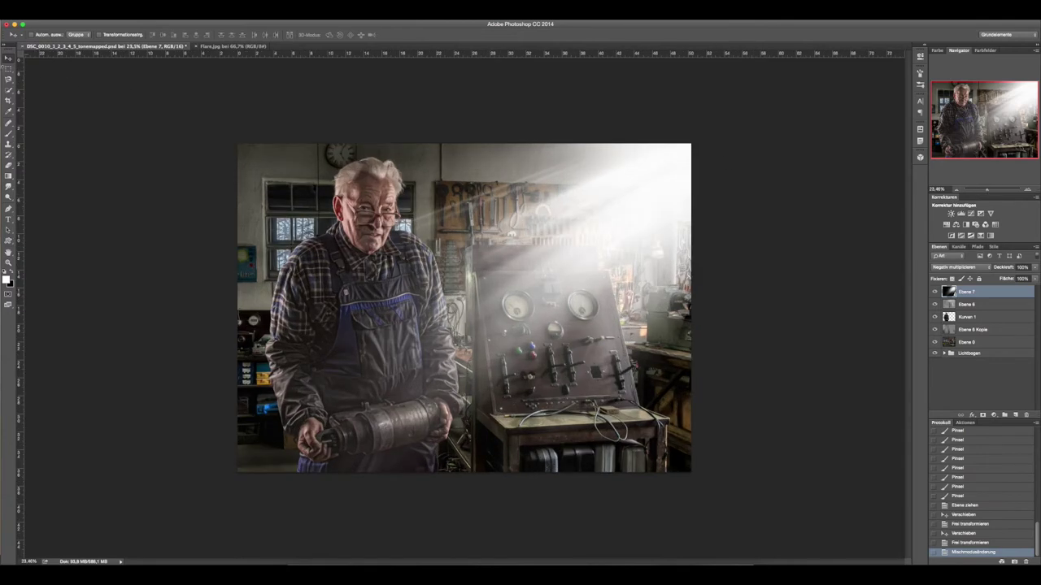
Rescale, slightly rotate and reposition the flare so rays fall from the upper right.
key(ctrl+t)
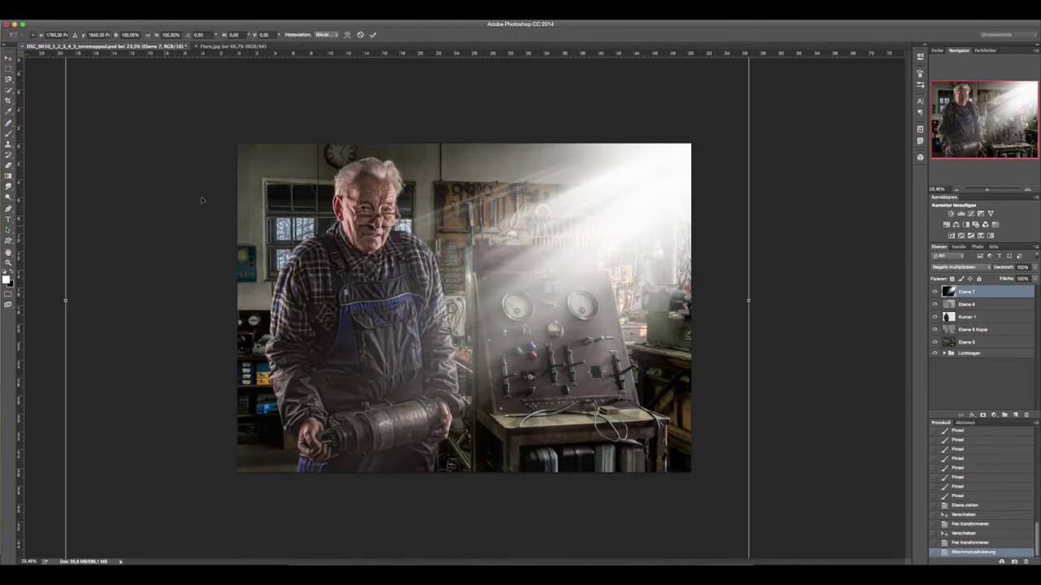
drag(987, 191, 978, 191)
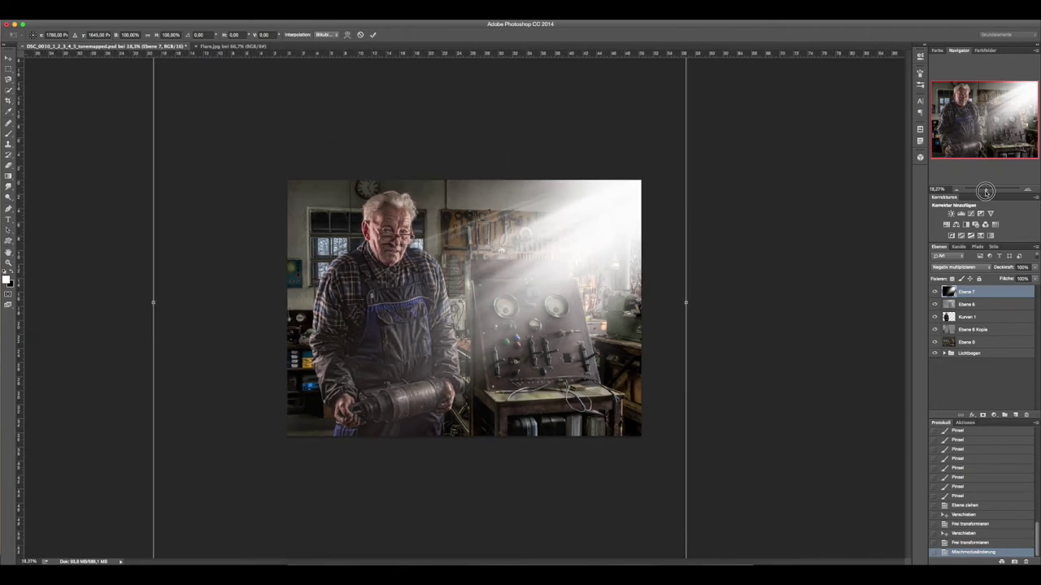
drag(209, 82, 309, 181)
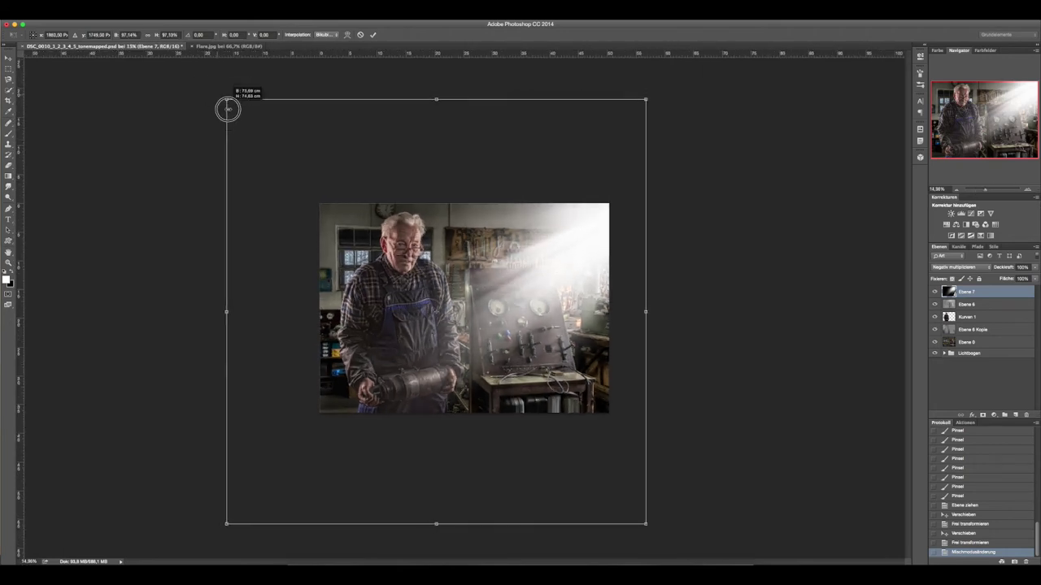
drag(456, 335, 435, 241)
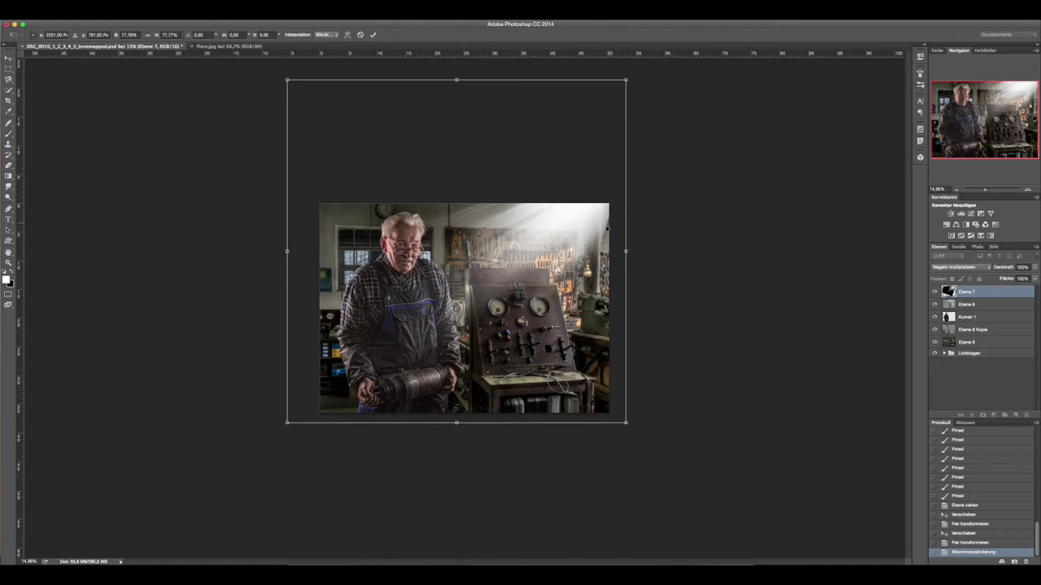
mouse_move(626, 252)
mouse_down()
mouse_move(650, 251)
mouse_move(627, 242)
mouse_up()
drag(692, 328, 573, 297)
key(Return)
drag(984, 189, 988, 191)
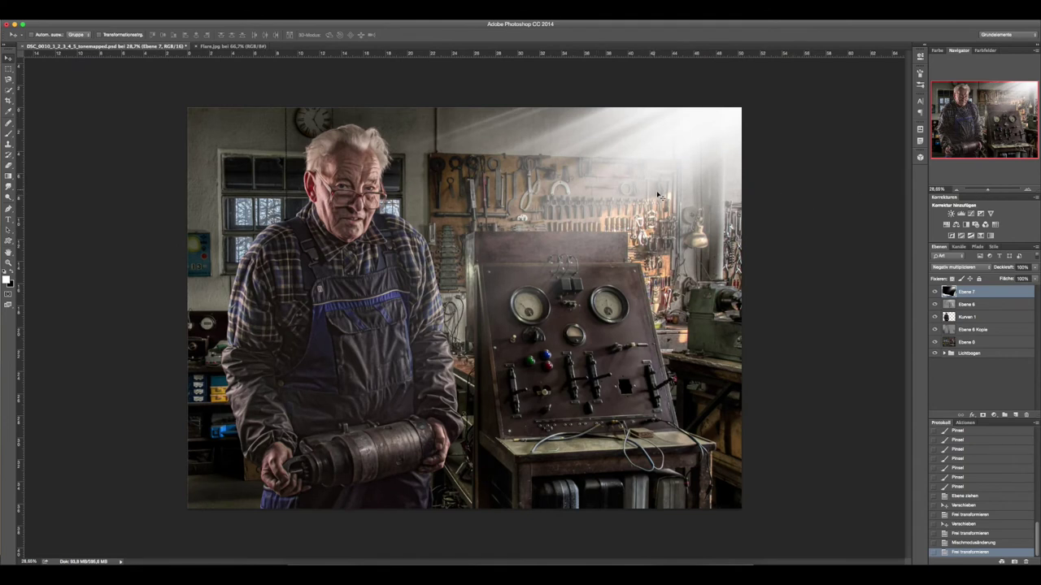
Lower the flare layer Ebene 7 to 87% opacity and shift the rays toward the upper right.
click(1036, 268)
drag(1033, 277, 1032, 278)
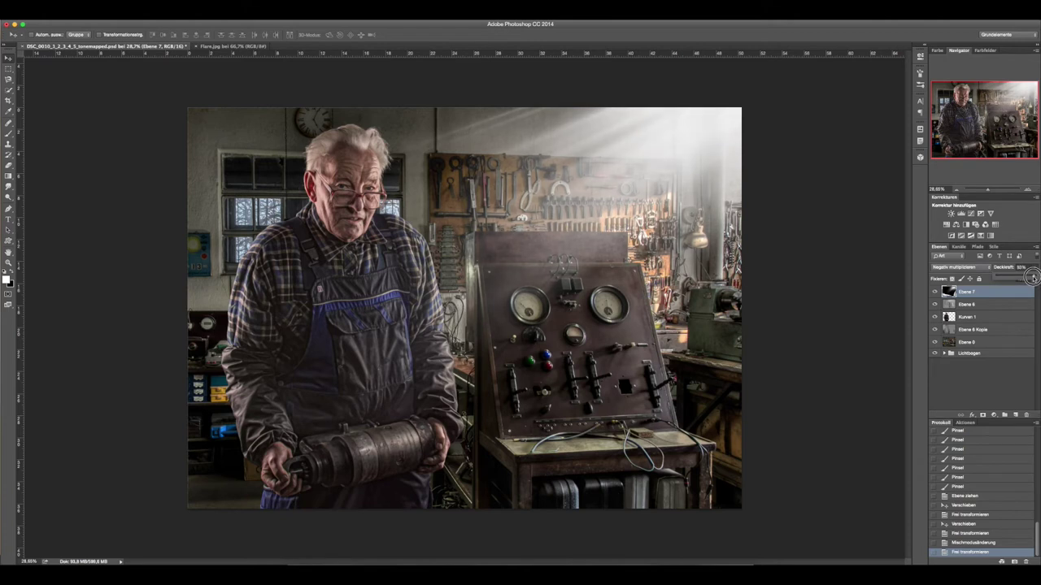
click(712, 210)
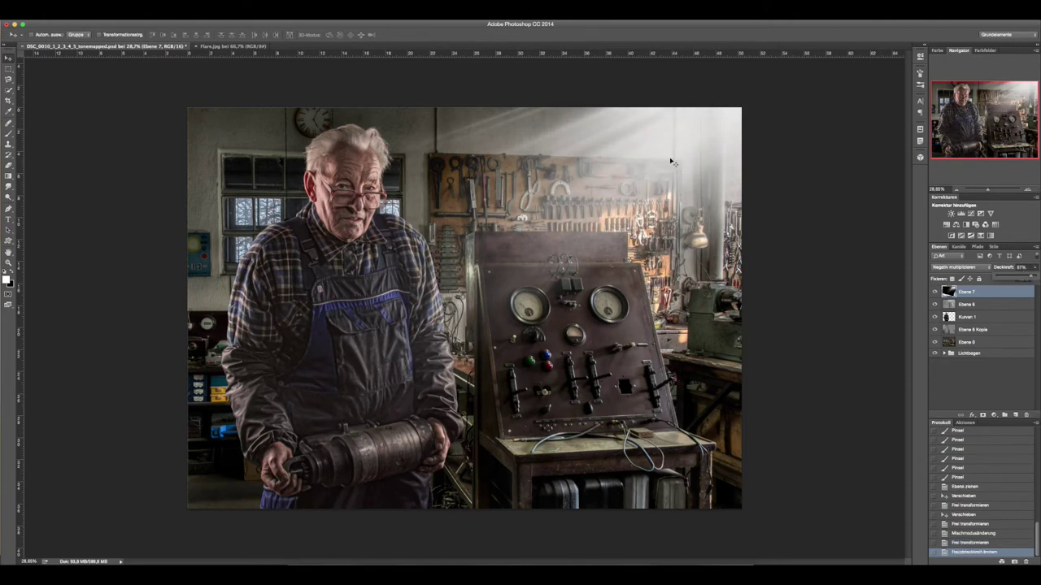
mouse_move(652, 208)
mouse_down()
mouse_move(680, 213)
mouse_move(727, 174)
mouse_up()
drag(723, 185, 724, 191)
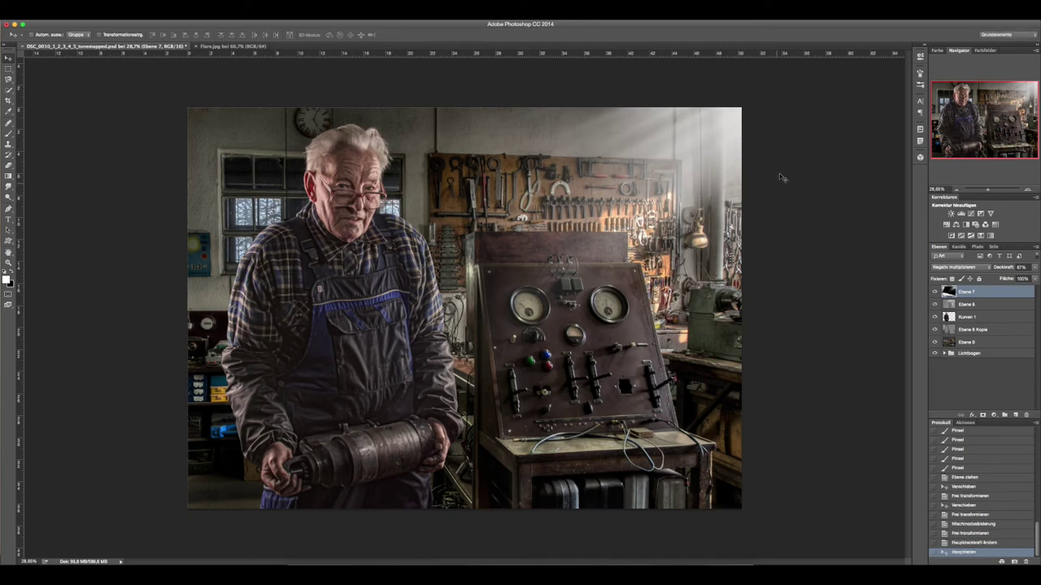
Rotate the light rays about 5° counter-clockwise, nudge them left, and apply the transform.
key(ctrl+t)
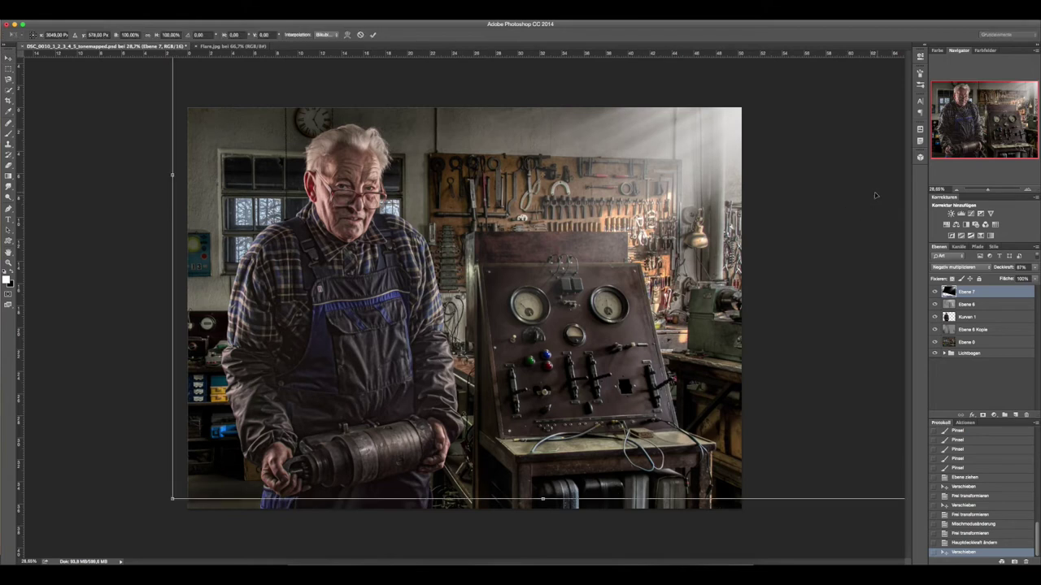
drag(82, 279, 70, 233)
drag(638, 339, 615, 339)
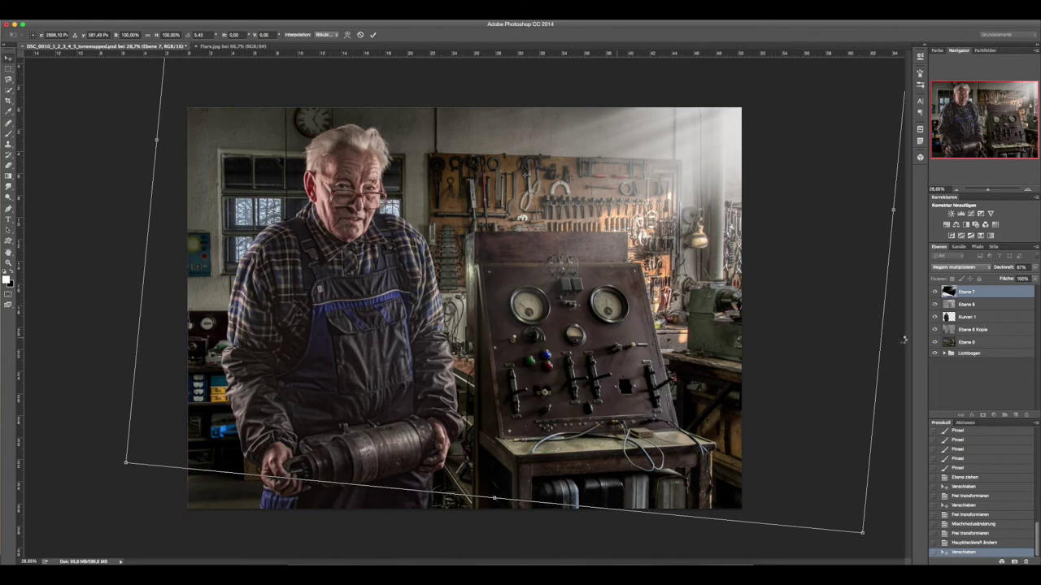
key(Return)
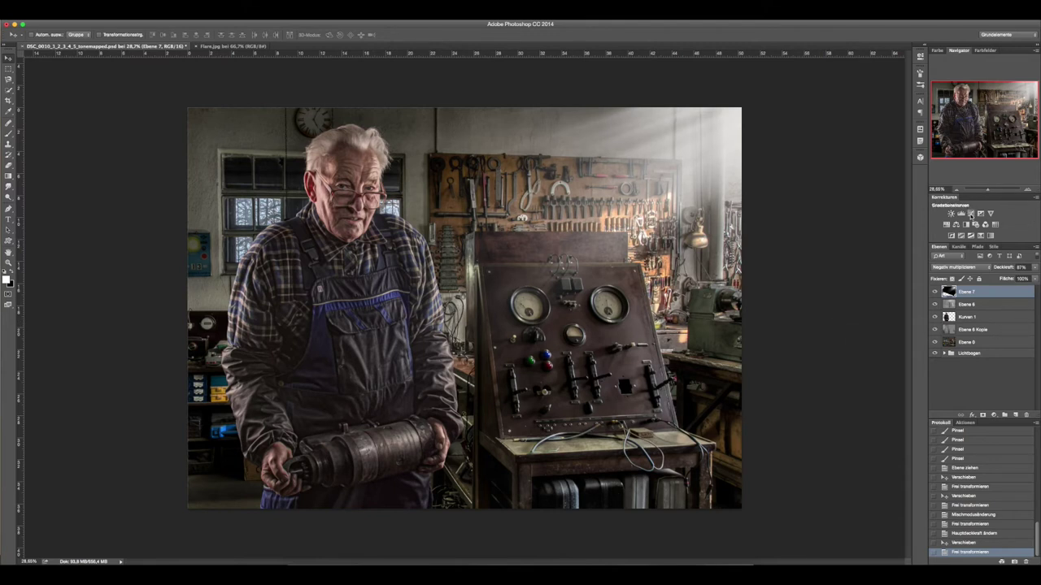
Add a Curves layer, Kurven 2, with a midtone point dragged slightly down to darken the portrait.
click(970, 214)
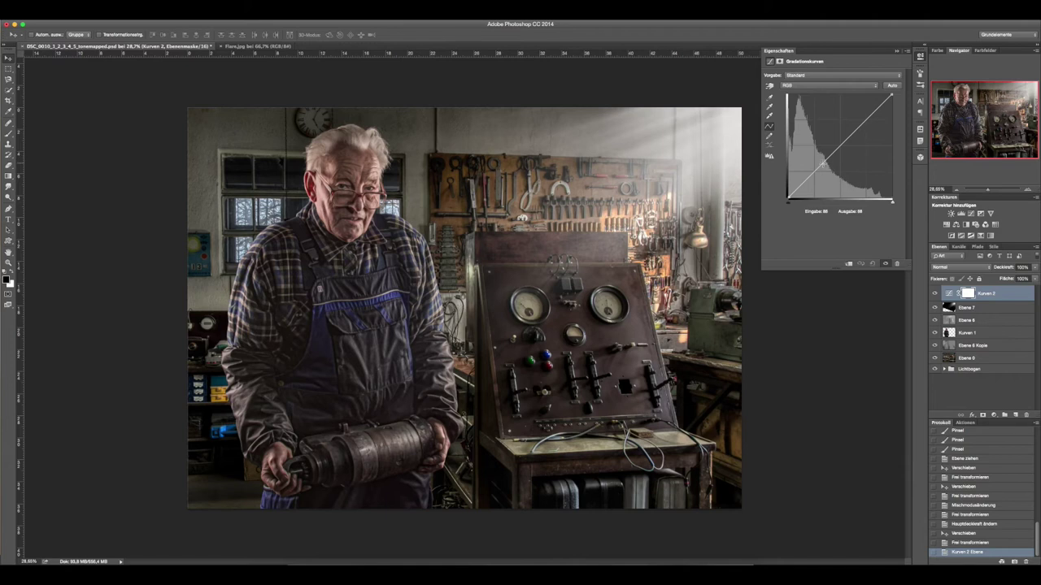
click(820, 163)
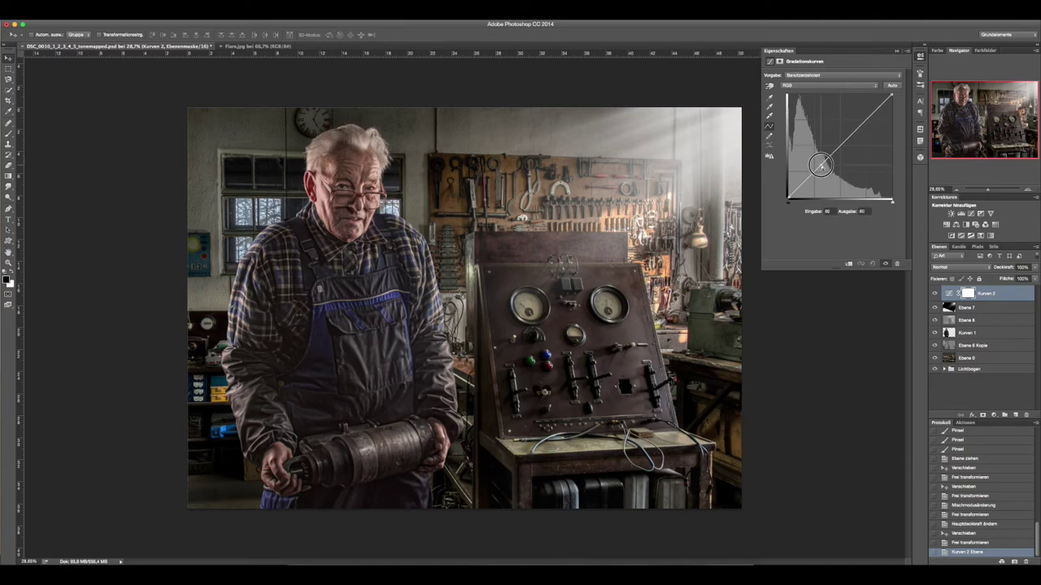
drag(821, 165, 822, 169)
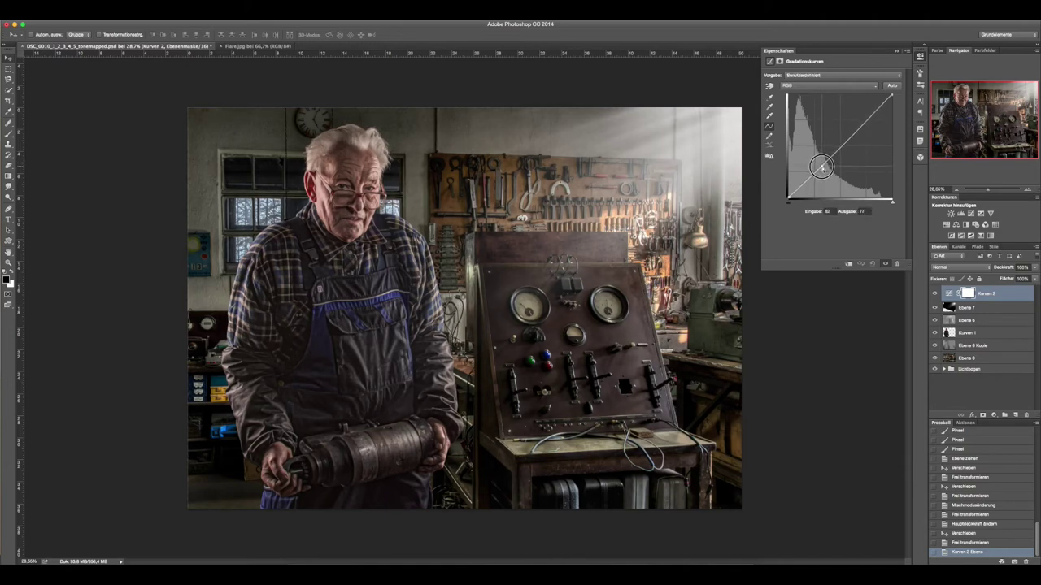
drag(822, 168, 825, 177)
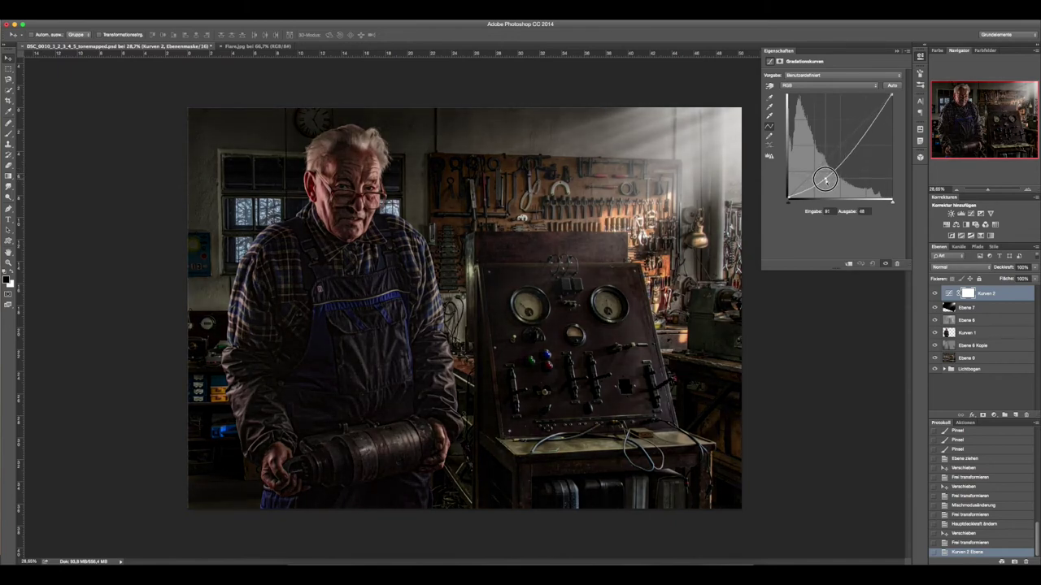
mouse_move(826, 177)
mouse_down()
mouse_move(815, 179)
mouse_move(822, 168)
mouse_up()
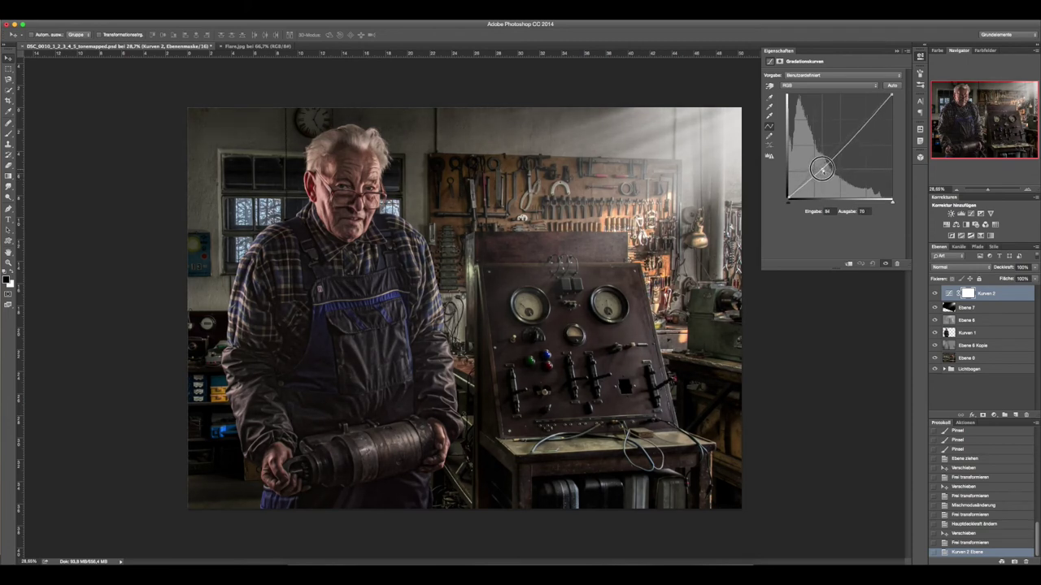
drag(823, 168, 824, 172)
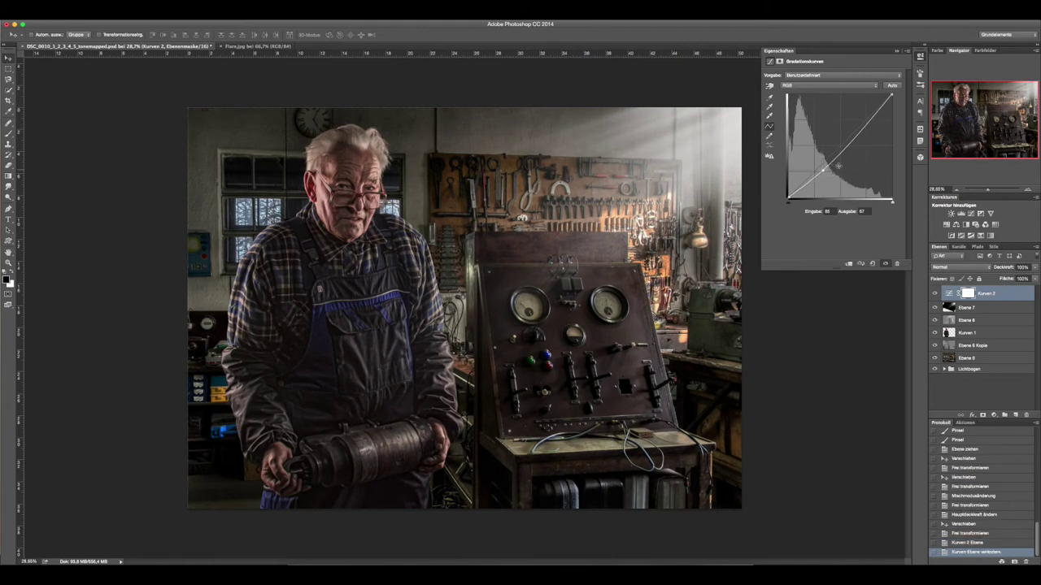
click(898, 51)
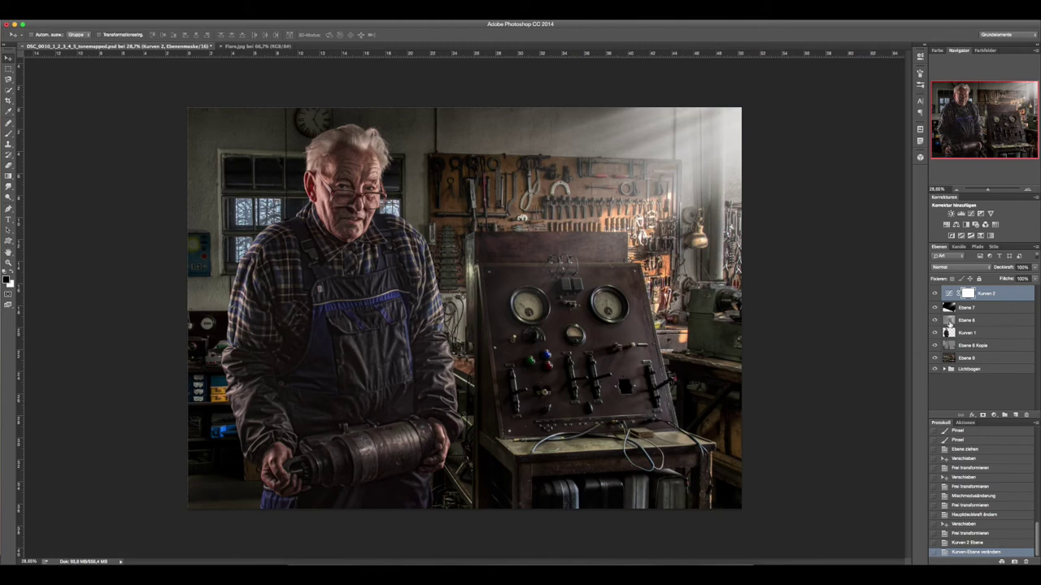
click(951, 322)
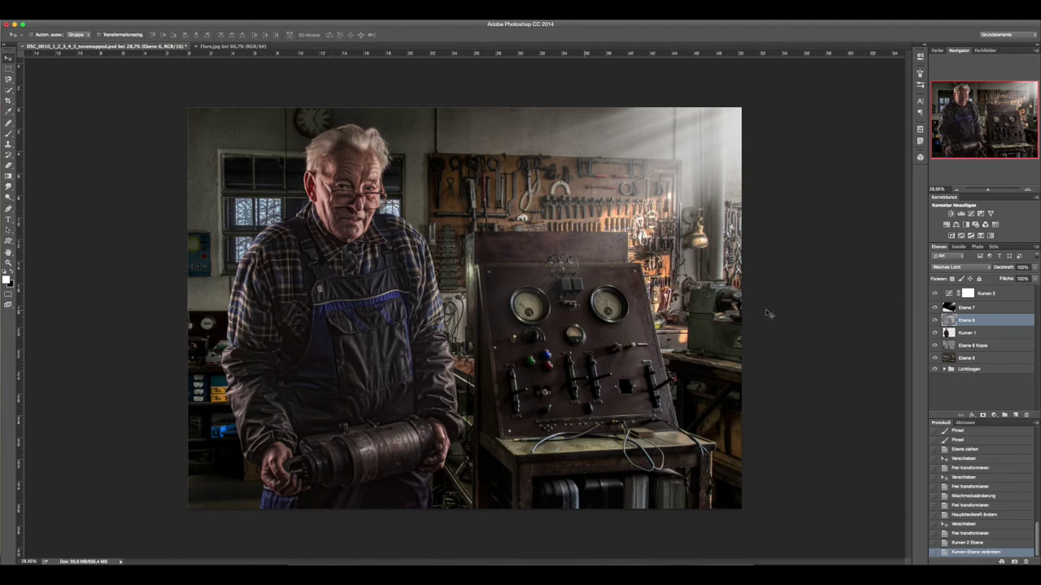
Target the Kurven 2 mask and set up the Brush at 60% opacity.
click(967, 295)
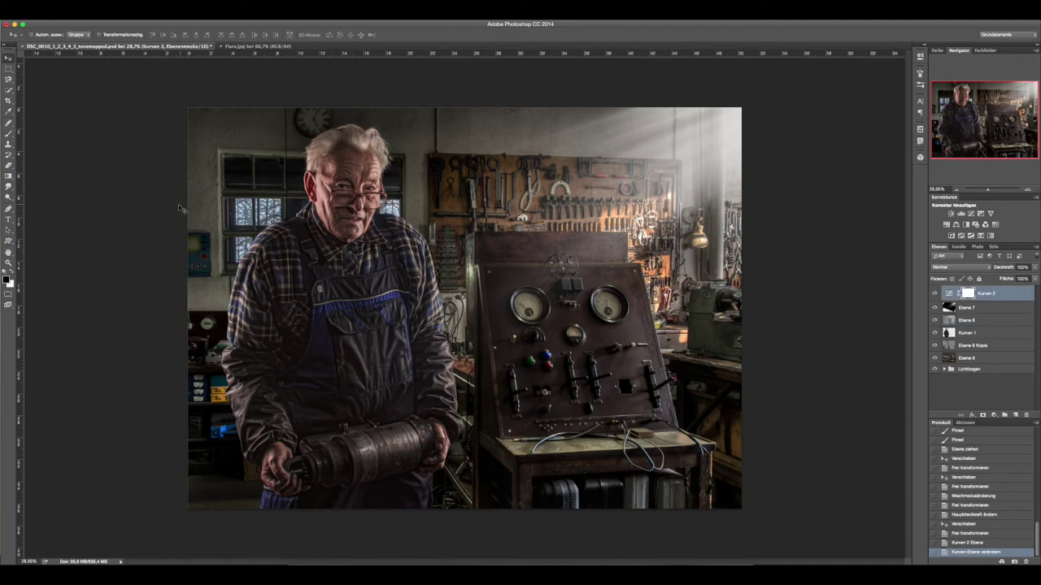
click(8, 133)
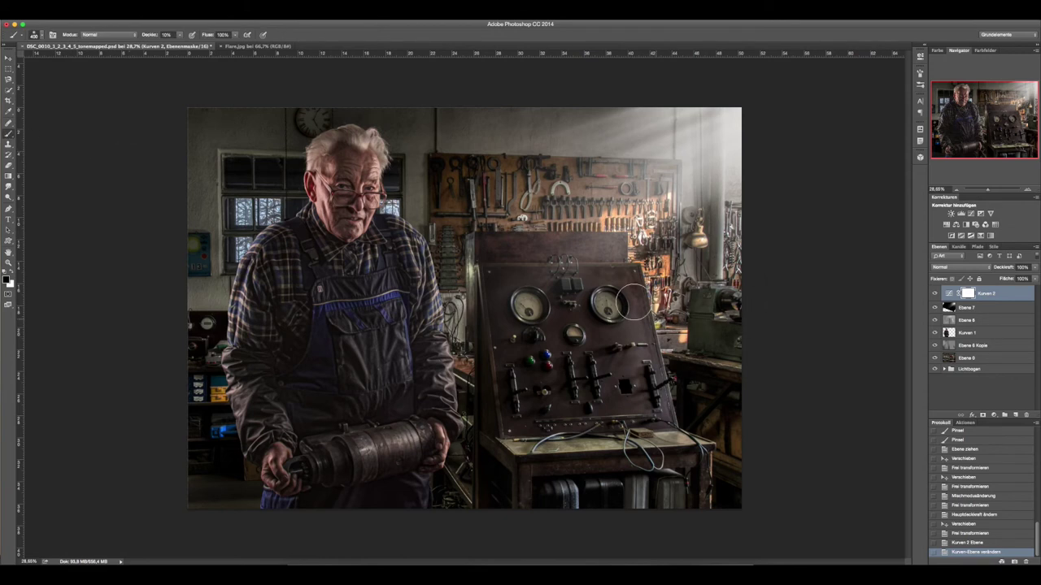
key(bracketleft)
key(bracketright)
key(6)
Paint black on the mask over the man's face and chest to hold back the darkening.
mouse_move(340, 151)
mouse_down()
mouse_move(330, 260)
mouse_move(333, 174)
mouse_move(359, 228)
mouse_move(349, 264)
mouse_up()
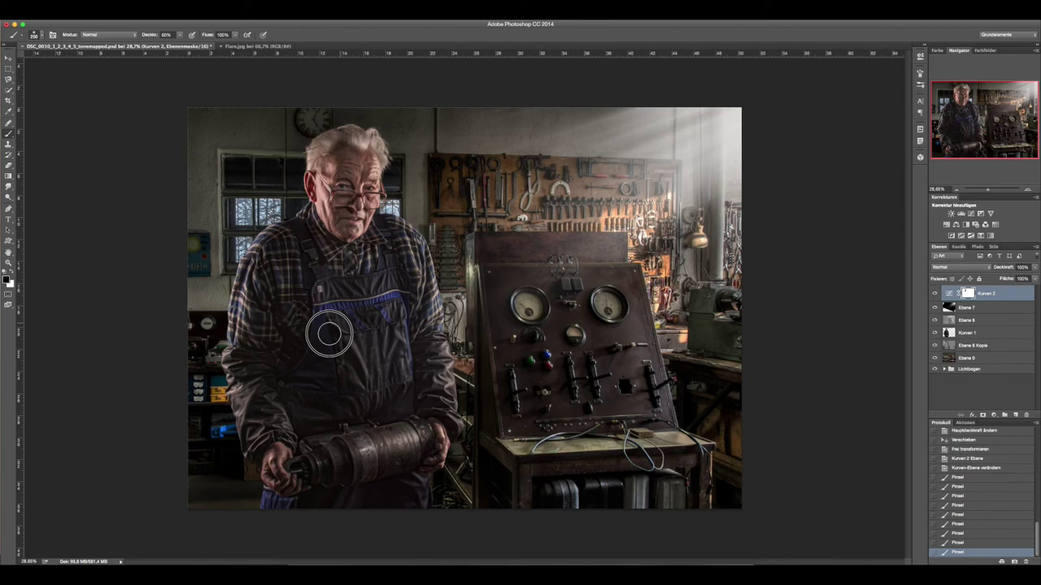
drag(331, 333, 353, 418)
mouse_move(338, 167)
mouse_down()
mouse_move(342, 258)
mouse_move(348, 232)
mouse_up()
drag(346, 244, 346, 197)
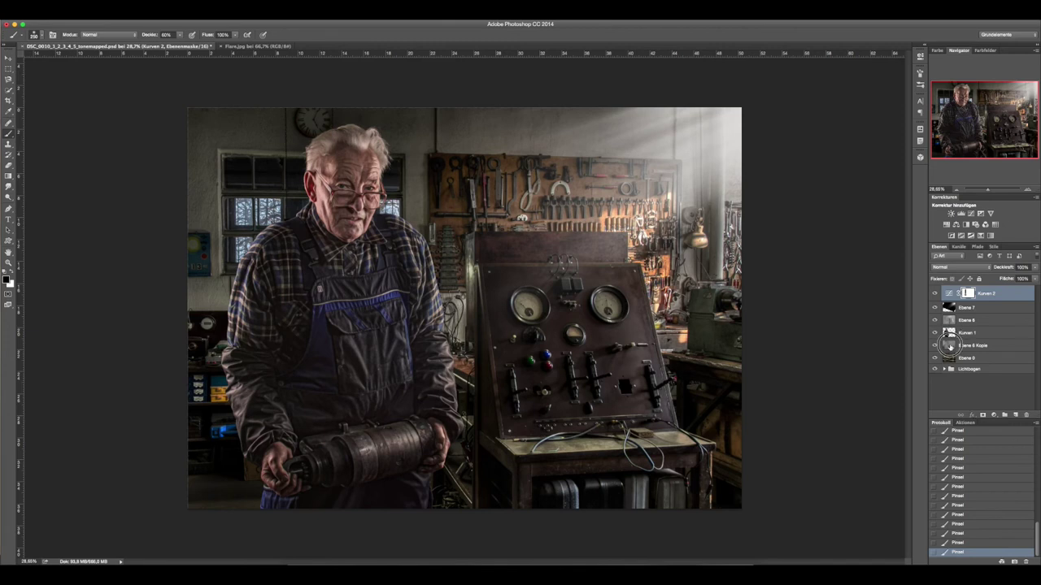
On Ebene 6 Kopie, undo the last stroke and repaint a gentler 20% stroke near the light rays.
click(951, 345)
key(2)
key(ctrl+z)
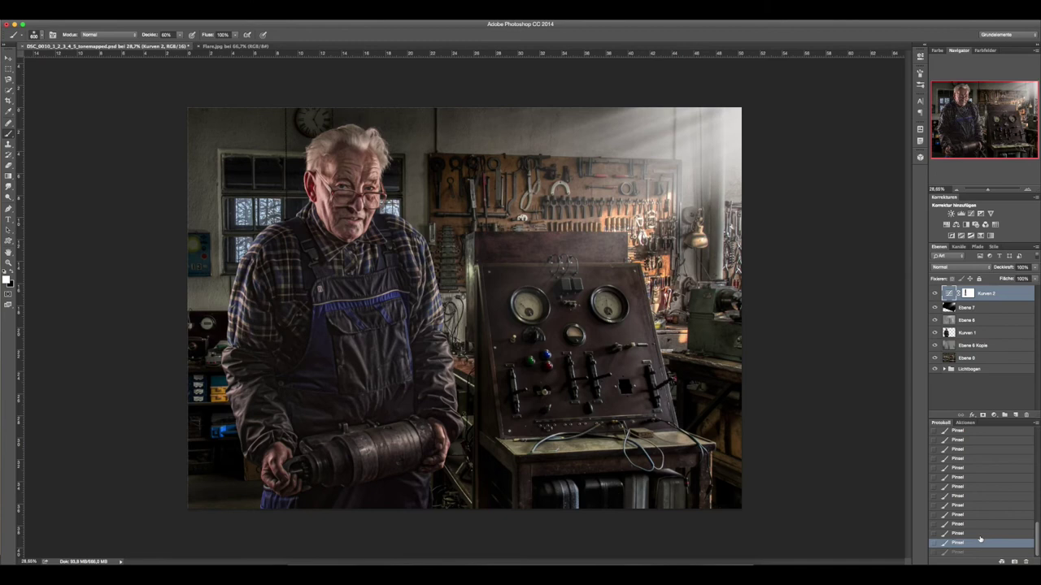
drag(353, 496, 419, 123)
Resize the brush up and down, ending with the Rectangular Marquee tool selected.
key(bracketright)
key(bracketright)
key(bracketleft)
key(bracketleft)
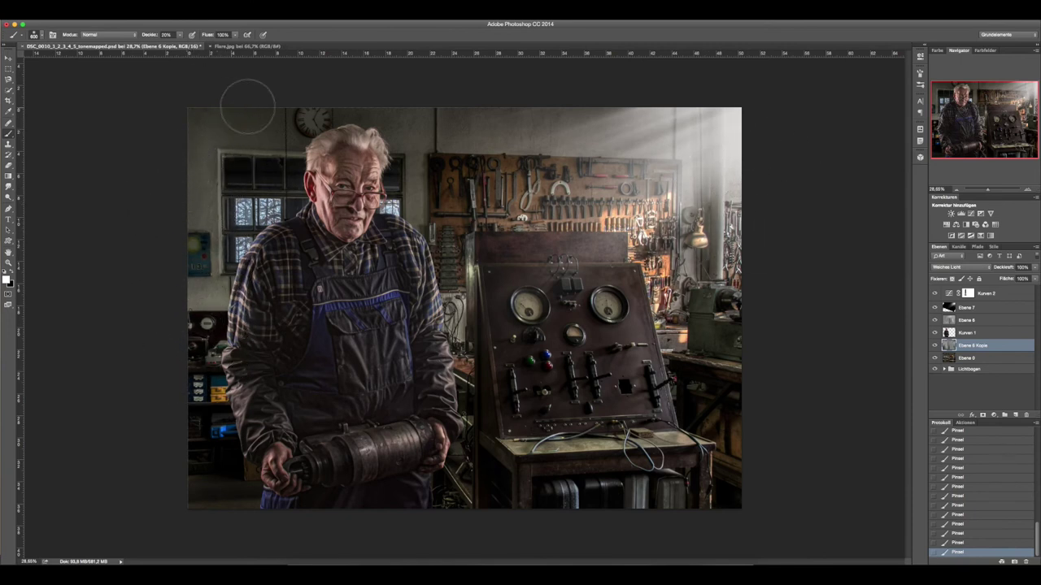
key(bracketright)
key(bracketright)
key(bracketright)
key(bracketleft)
key(bracketleft)
key(bracketleft)
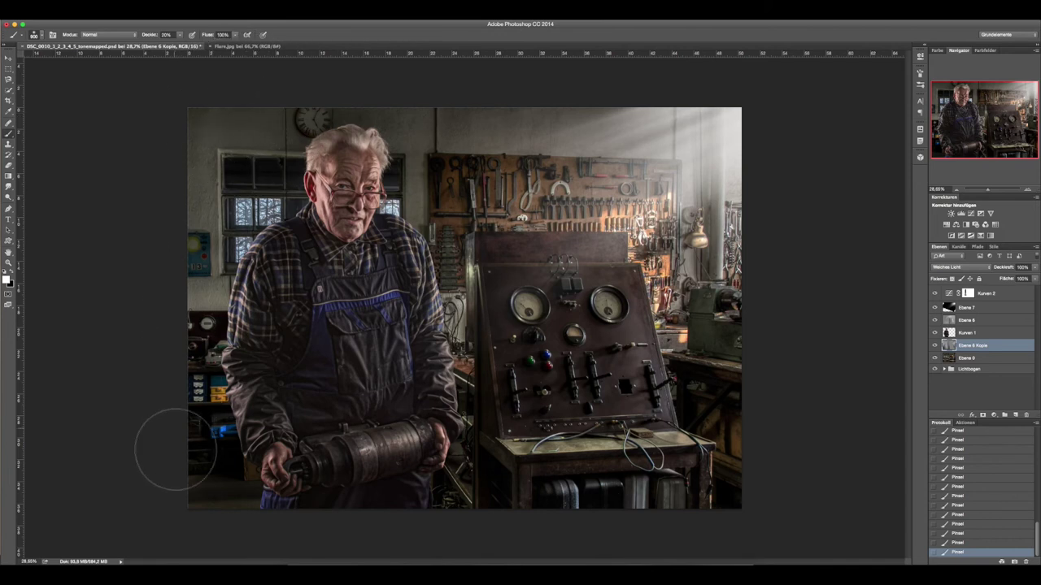
key(bracketright)
key(bracketright)
key(bracketright)
key(bracketleft)
key(bracketleft)
key(bracketleft)
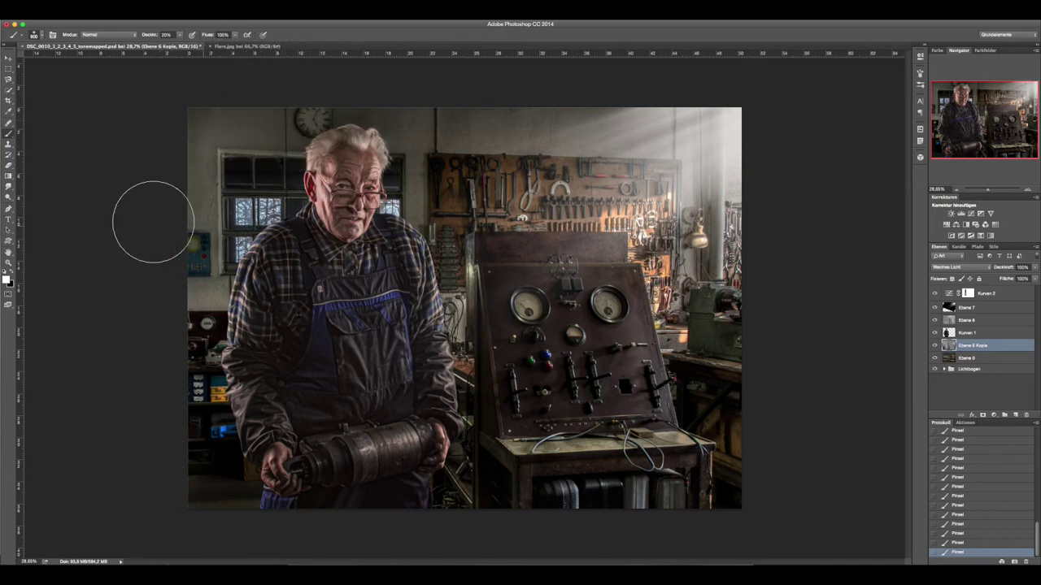
click(8, 68)
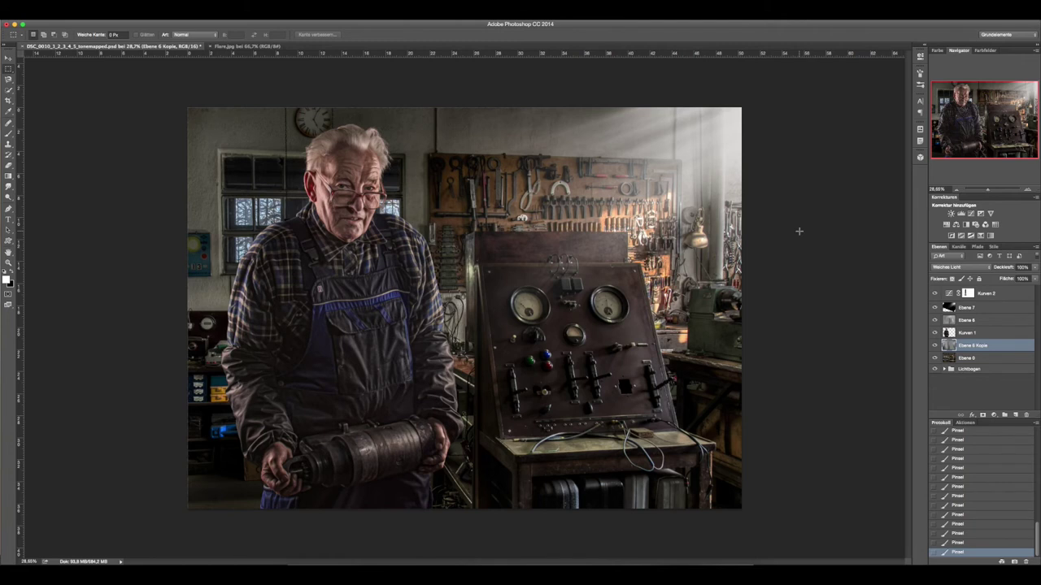
Move the Lichtbogen group directly below Kurven 2, then make Kurven 2 the active layer.
click(988, 293)
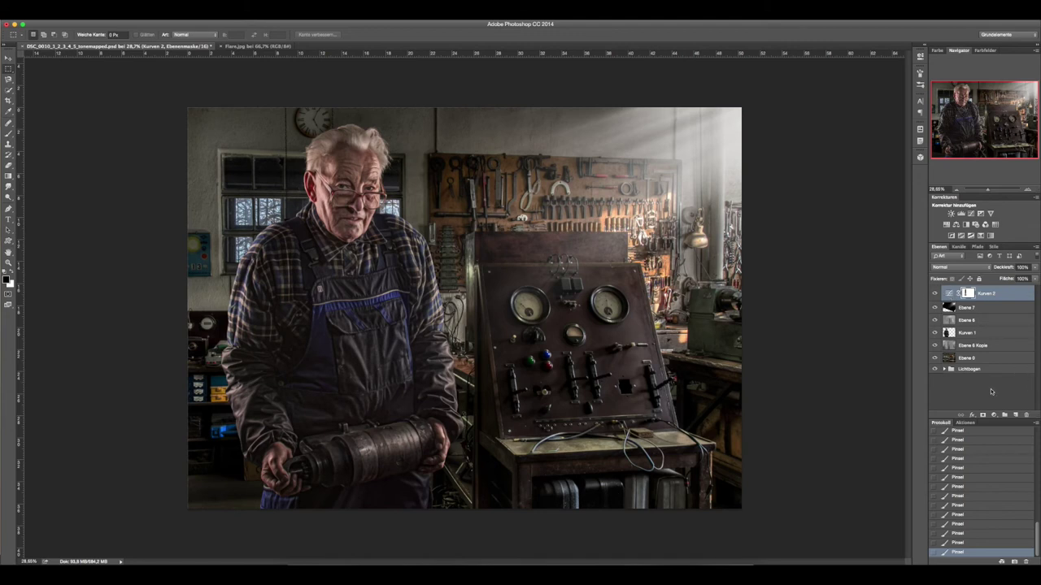
click(951, 371)
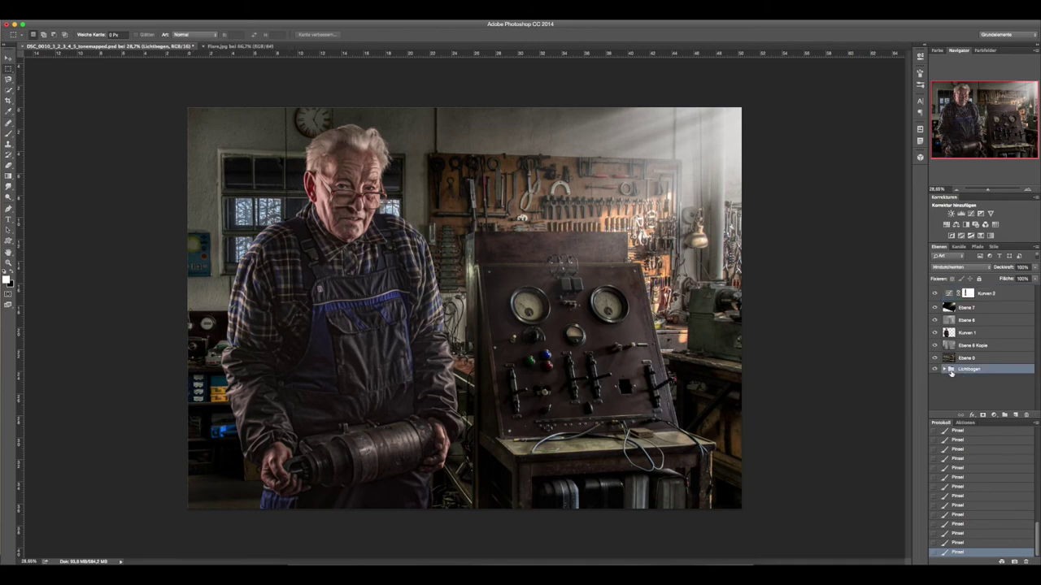
click(951, 370)
drag(951, 371, 956, 322)
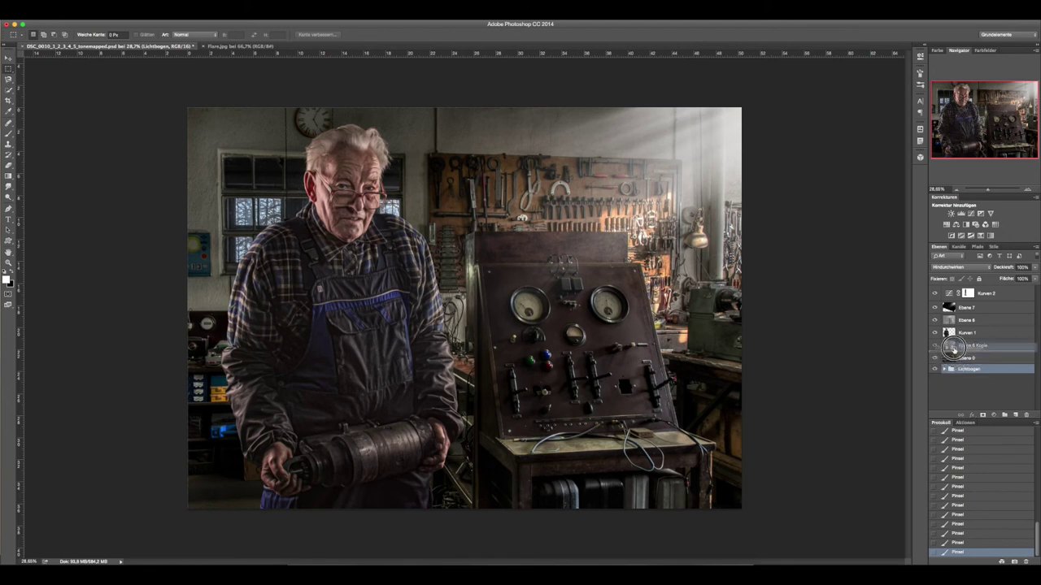
drag(955, 322, 955, 302)
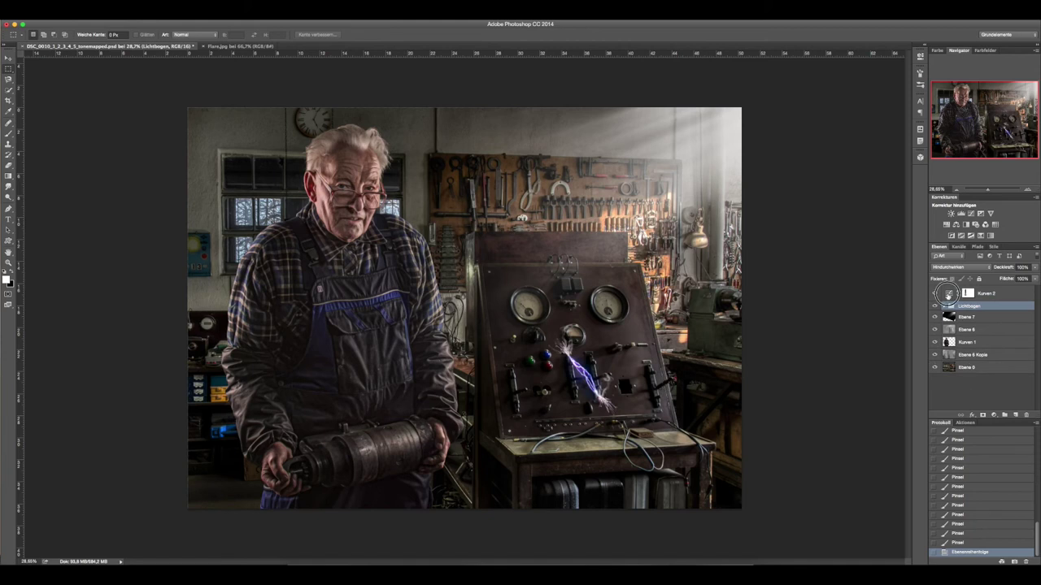
click(948, 296)
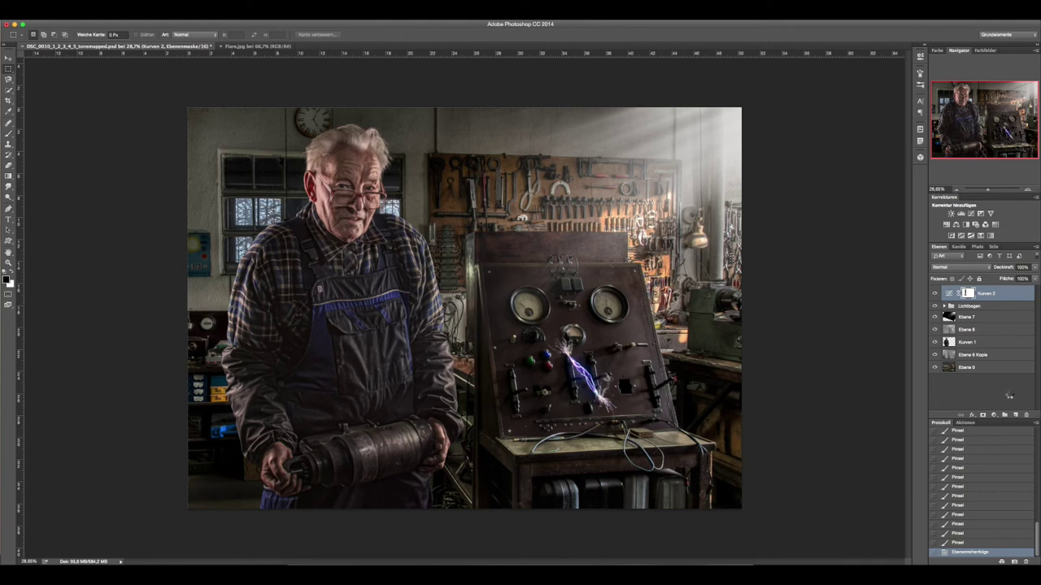
Stamp all visible layers into Ebene 8 and duplicate it as Ebene 8 Kopie.
key(ctrl+alt+shift+e)
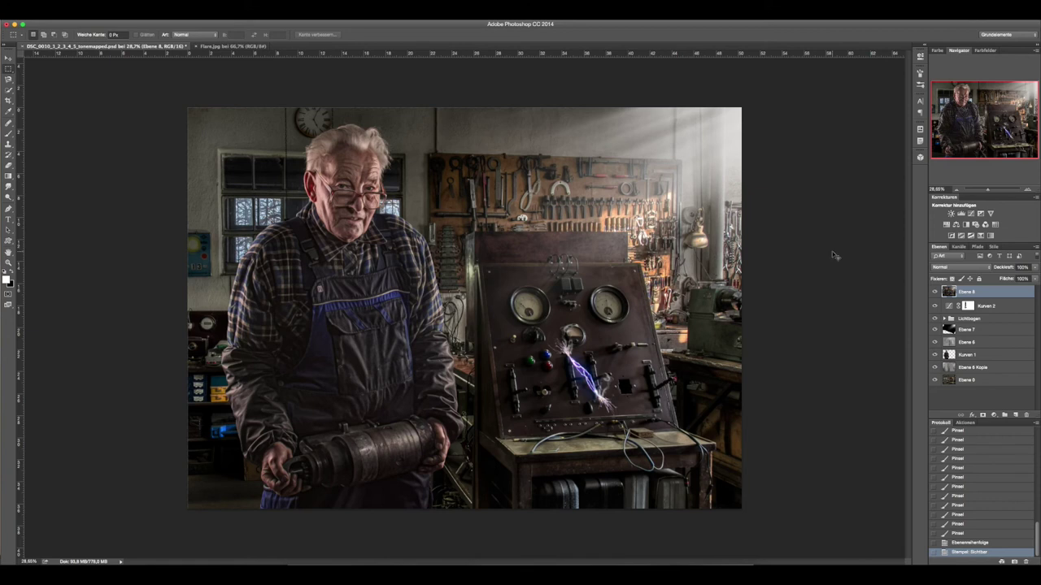
key(ctrl+j)
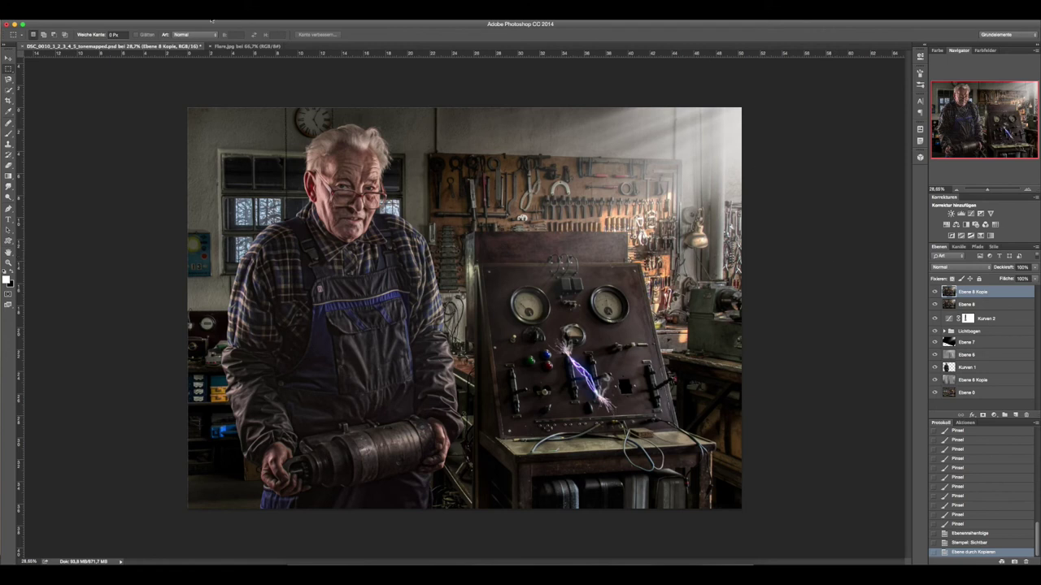
click(224, 10)
Give Ebene 8 Kopie a Camera Raw vignette of -23 and add a white layer mask.
click(250, 62)
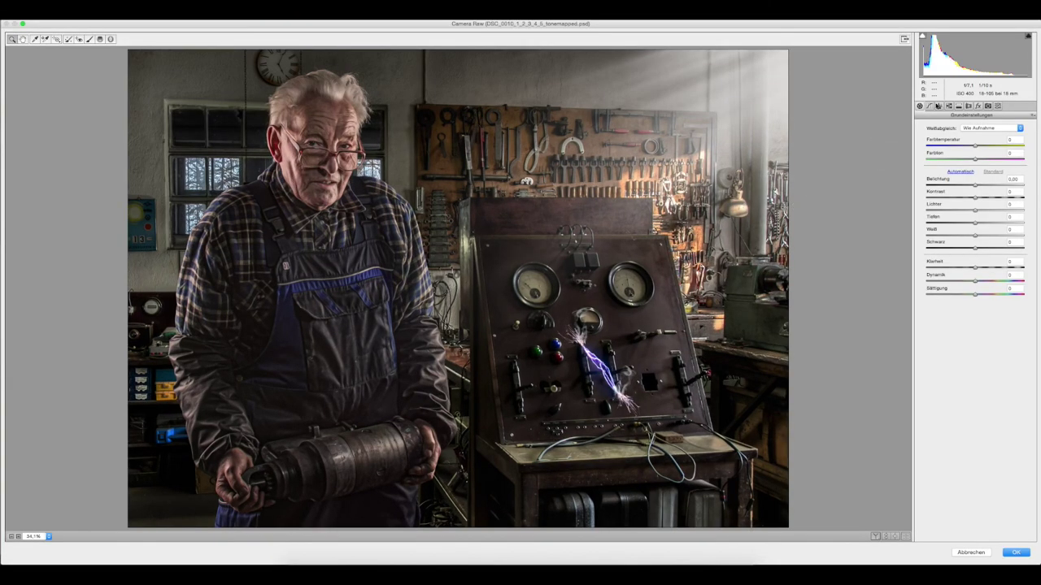
click(976, 107)
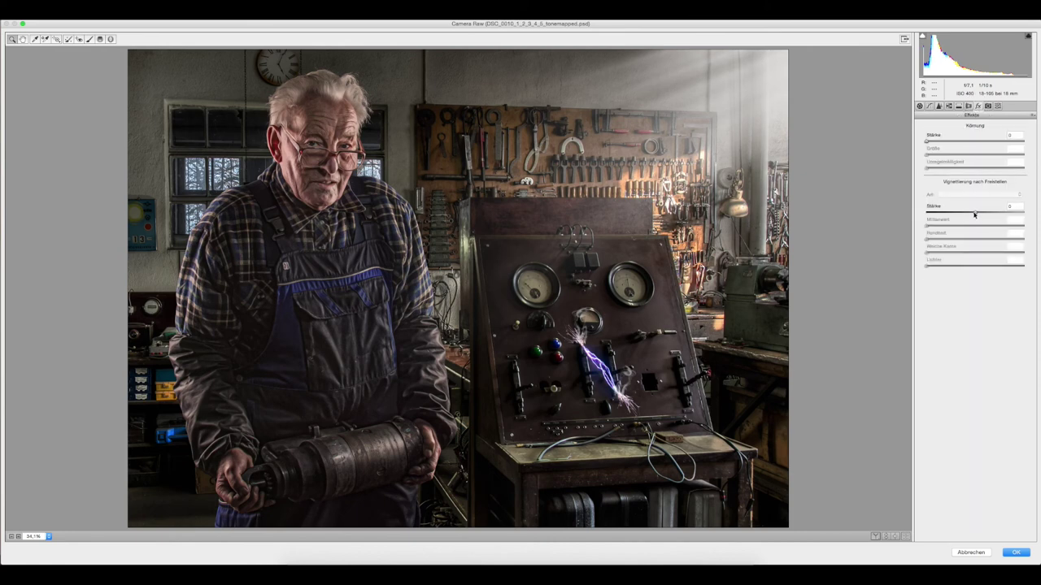
drag(974, 214, 963, 214)
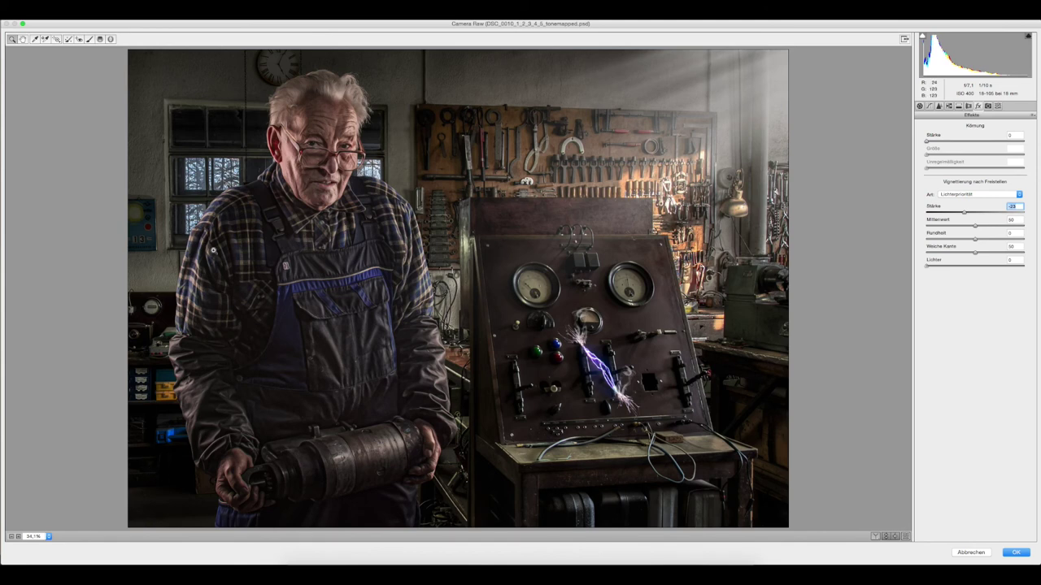
click(1016, 552)
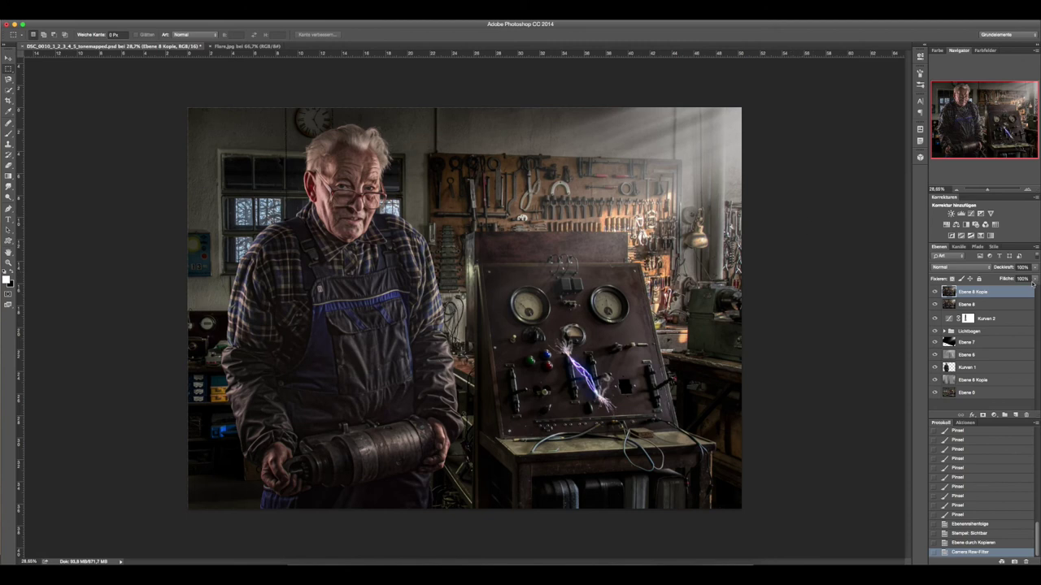
click(983, 415)
Paint the vignette away on the mask with a 1000 px brush, including around the right-hand machine.
click(8, 133)
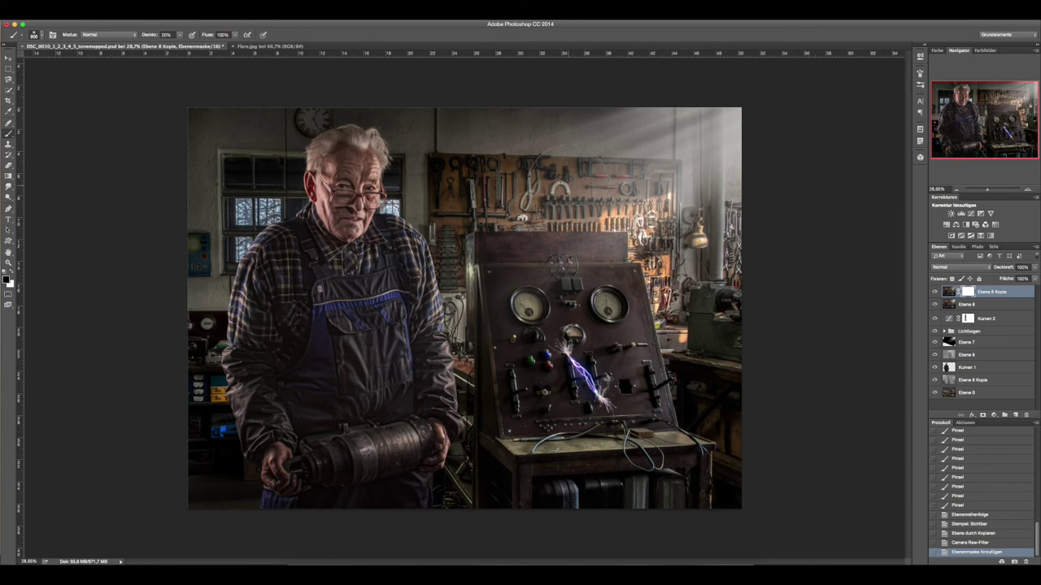
key(bracketright)
key(bracketright)
key(bracketright)
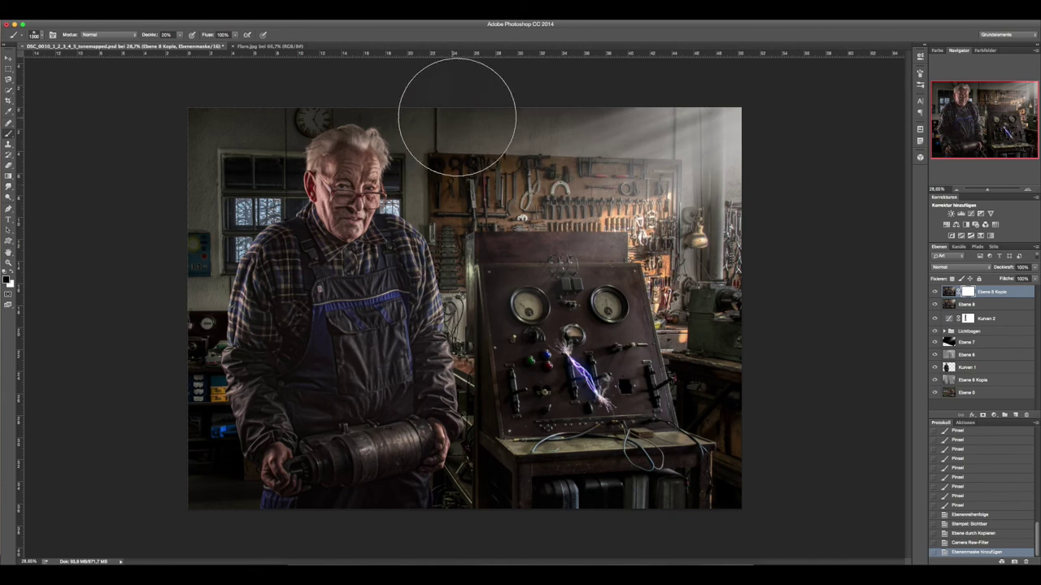
drag(472, 130, 521, 105)
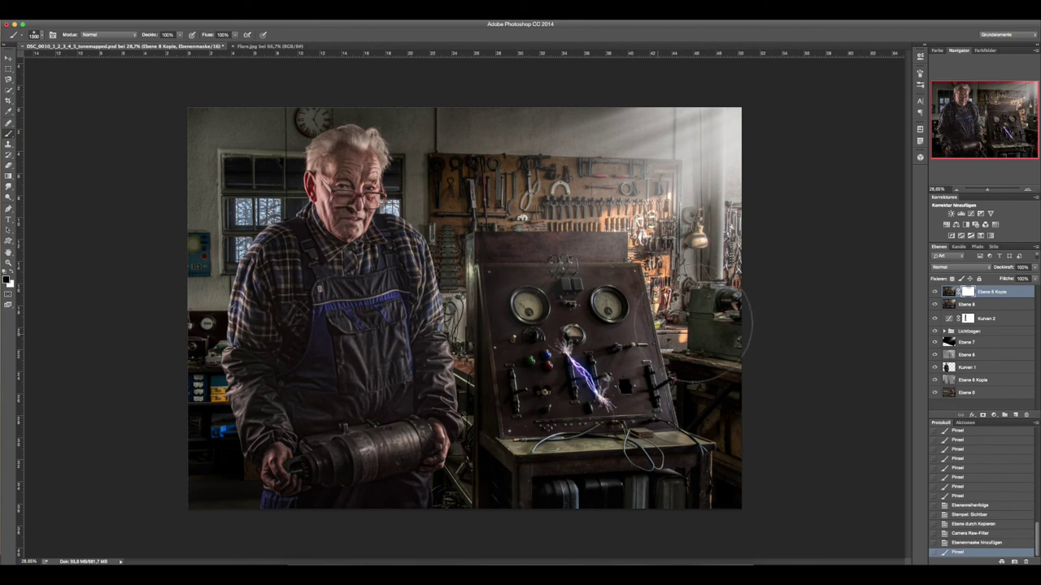
drag(696, 324, 709, 301)
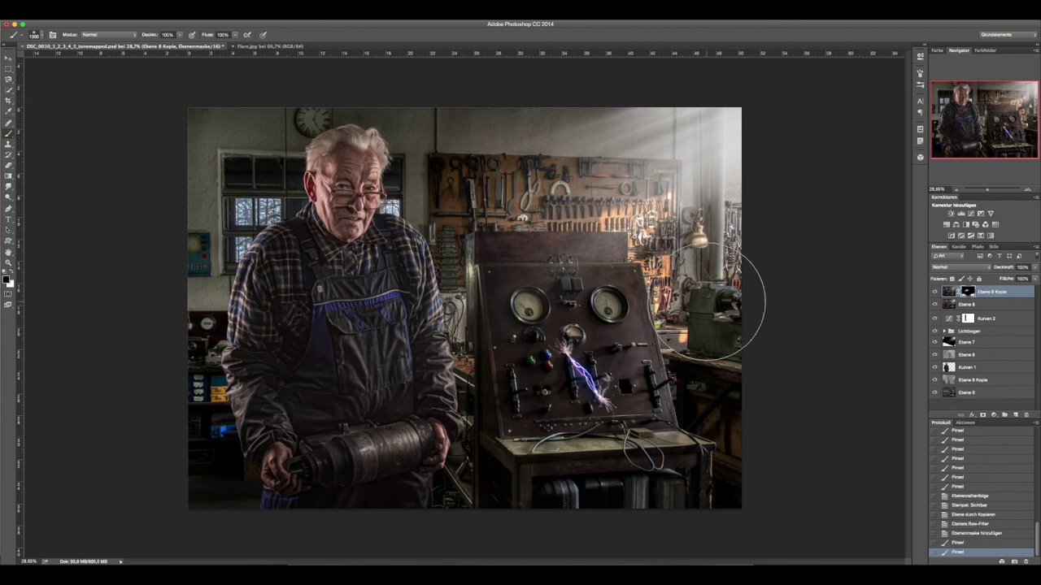
Merge Ebene 8 Kopie down into Ebene 8.
right_click(1020, 292)
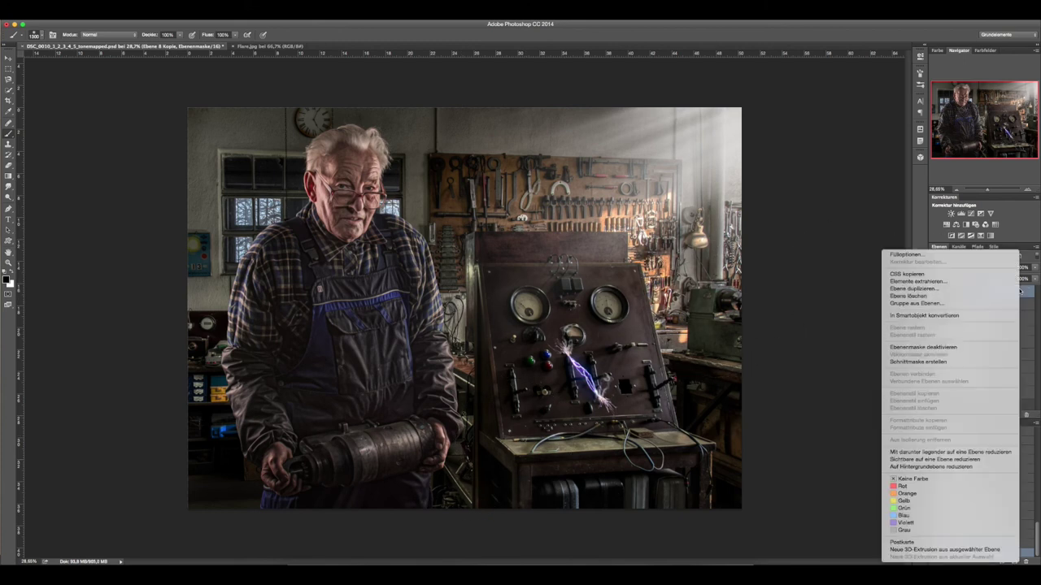
click(996, 452)
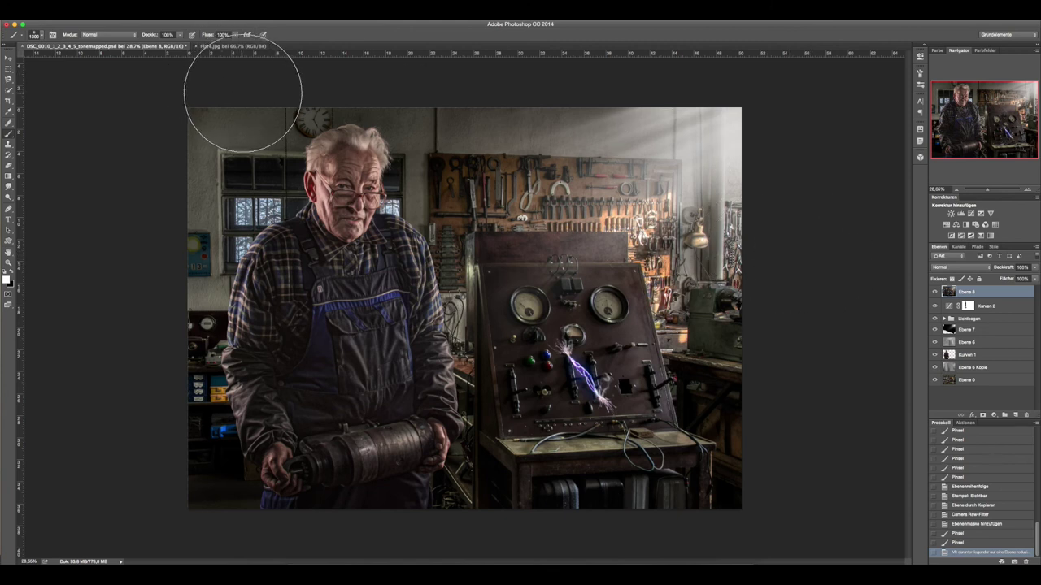
click(224, 10)
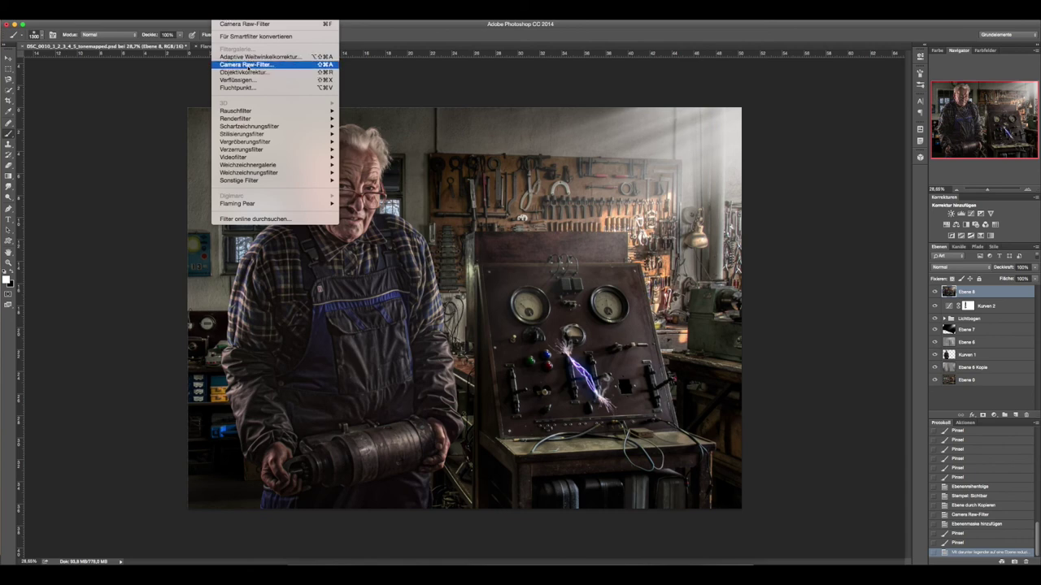
Camera Raw on Ebene 8: exposure -0.10, contrast +18, highlights -36, shadows +60, clarity +9, vibrance -18.
click(248, 71)
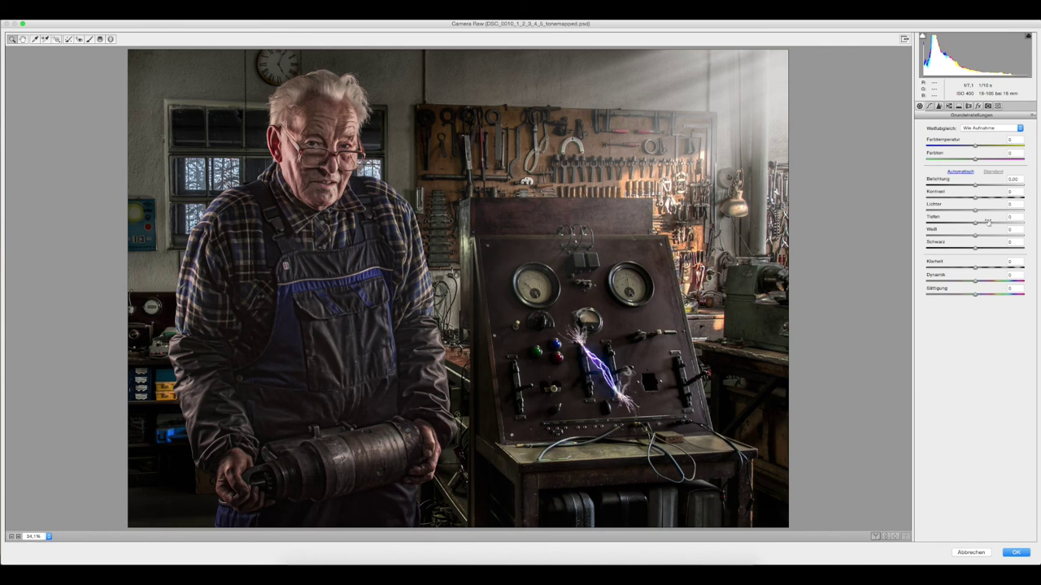
drag(976, 225, 1011, 224)
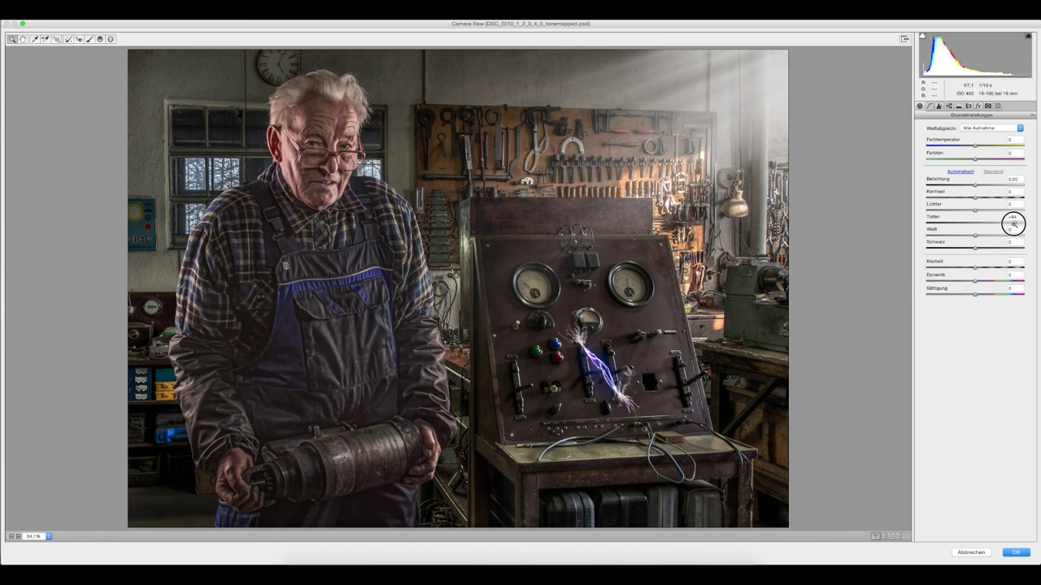
drag(1013, 224, 976, 225)
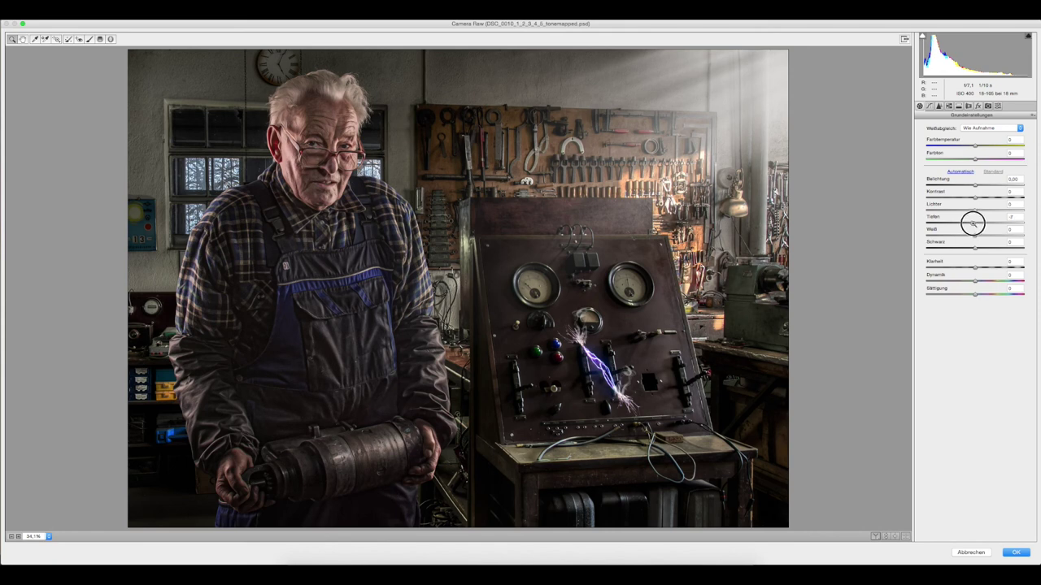
mouse_move(975, 225)
mouse_down()
mouse_move(1020, 224)
mouse_move(946, 211)
mouse_move(985, 200)
mouse_up()
drag(976, 268, 985, 271)
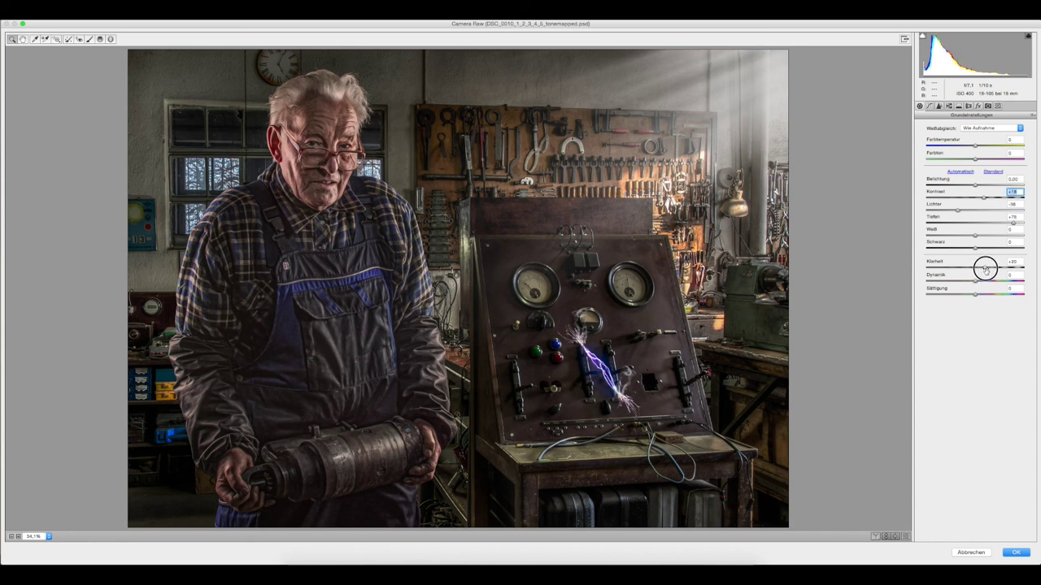
drag(986, 270, 965, 280)
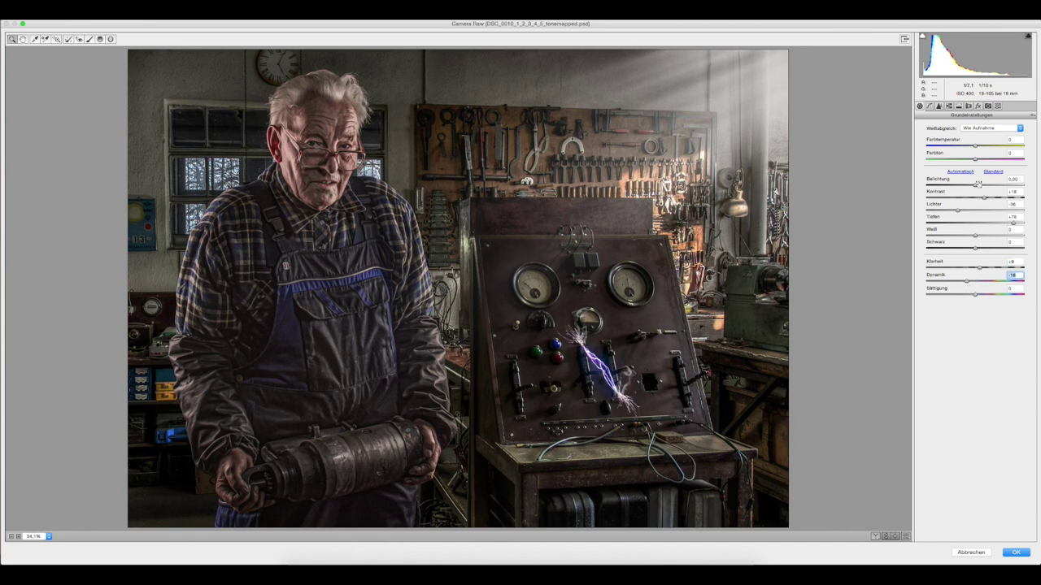
click(975, 187)
drag(975, 187, 974, 187)
drag(1012, 224, 1004, 227)
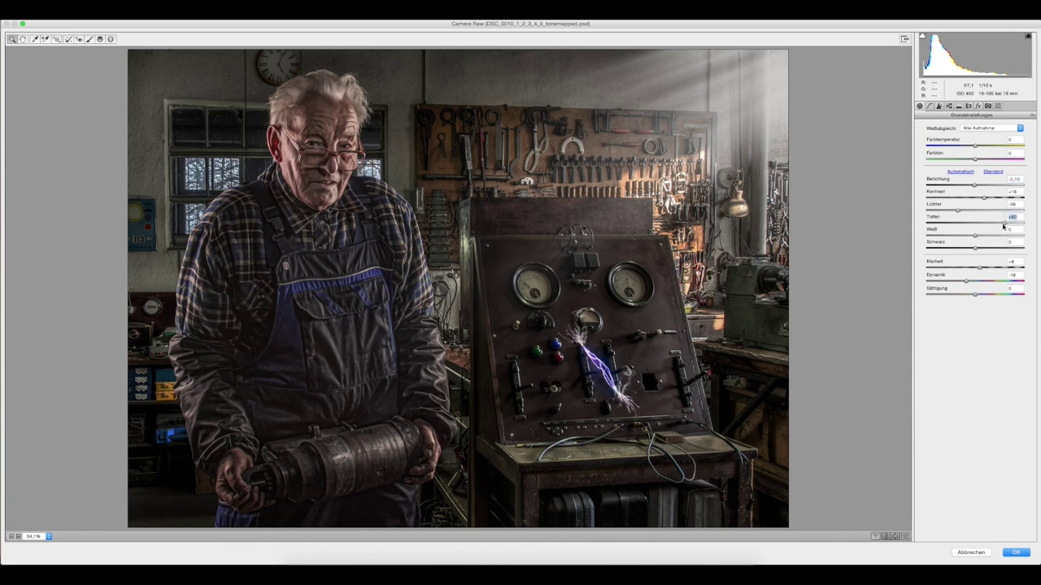
click(1014, 553)
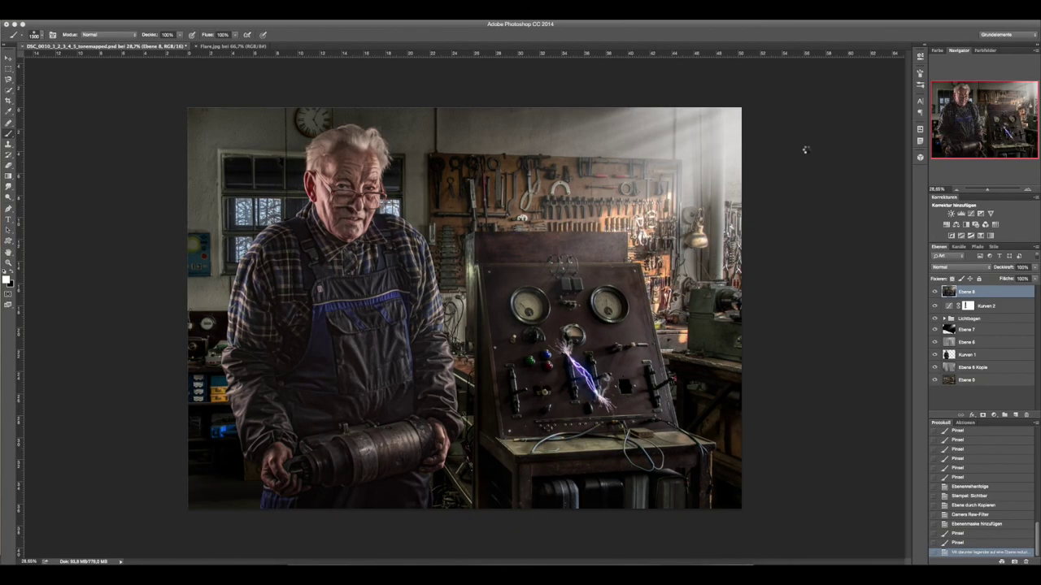